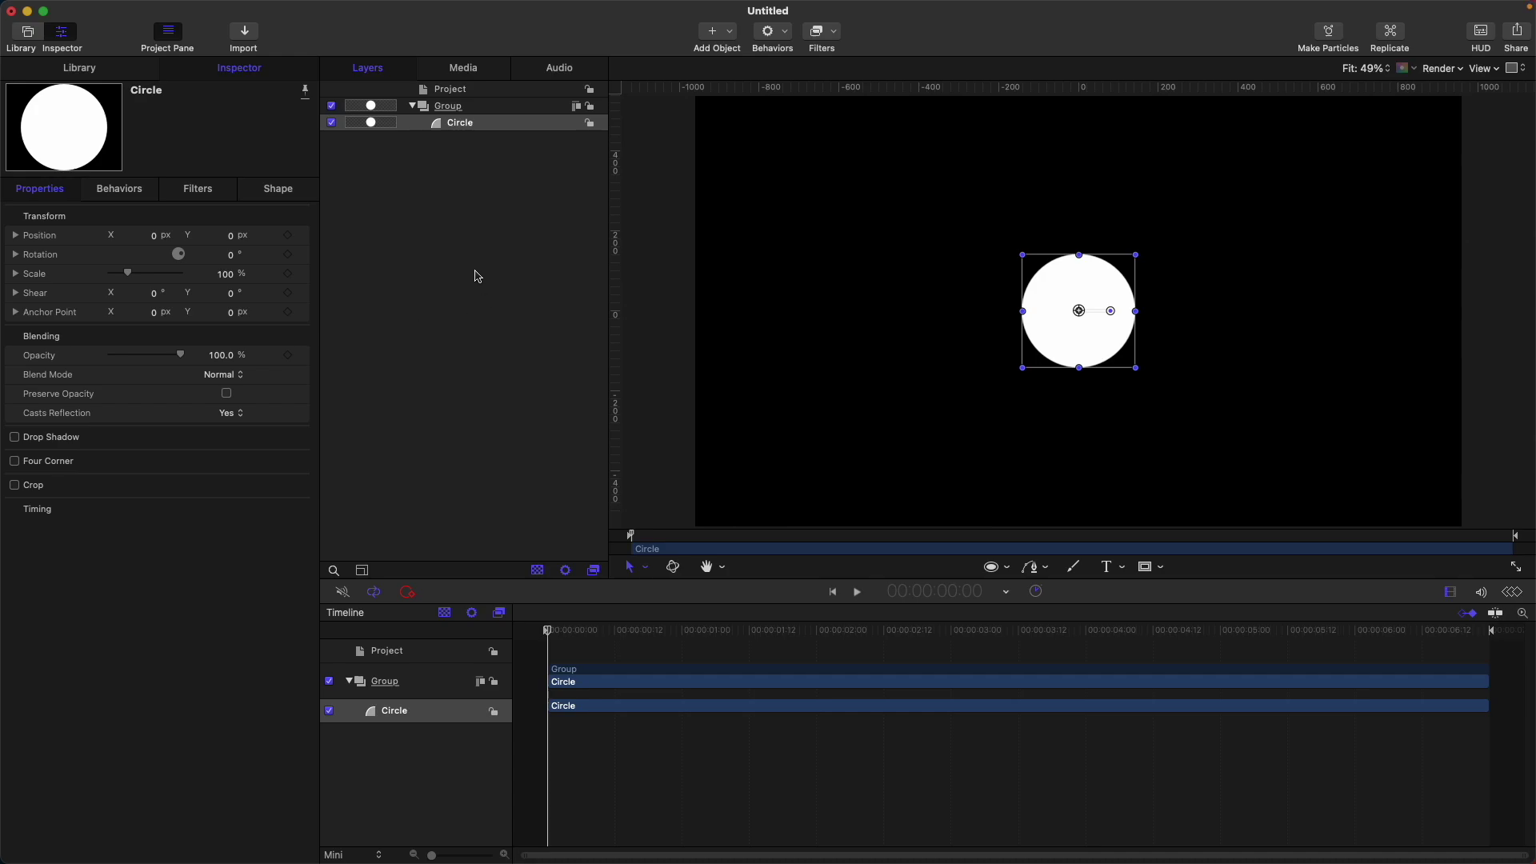
- Add an Oscillate parameter behavior to the circle's Scale (Sine wave, amplitude 100, speed 10)
left_click(773, 32)
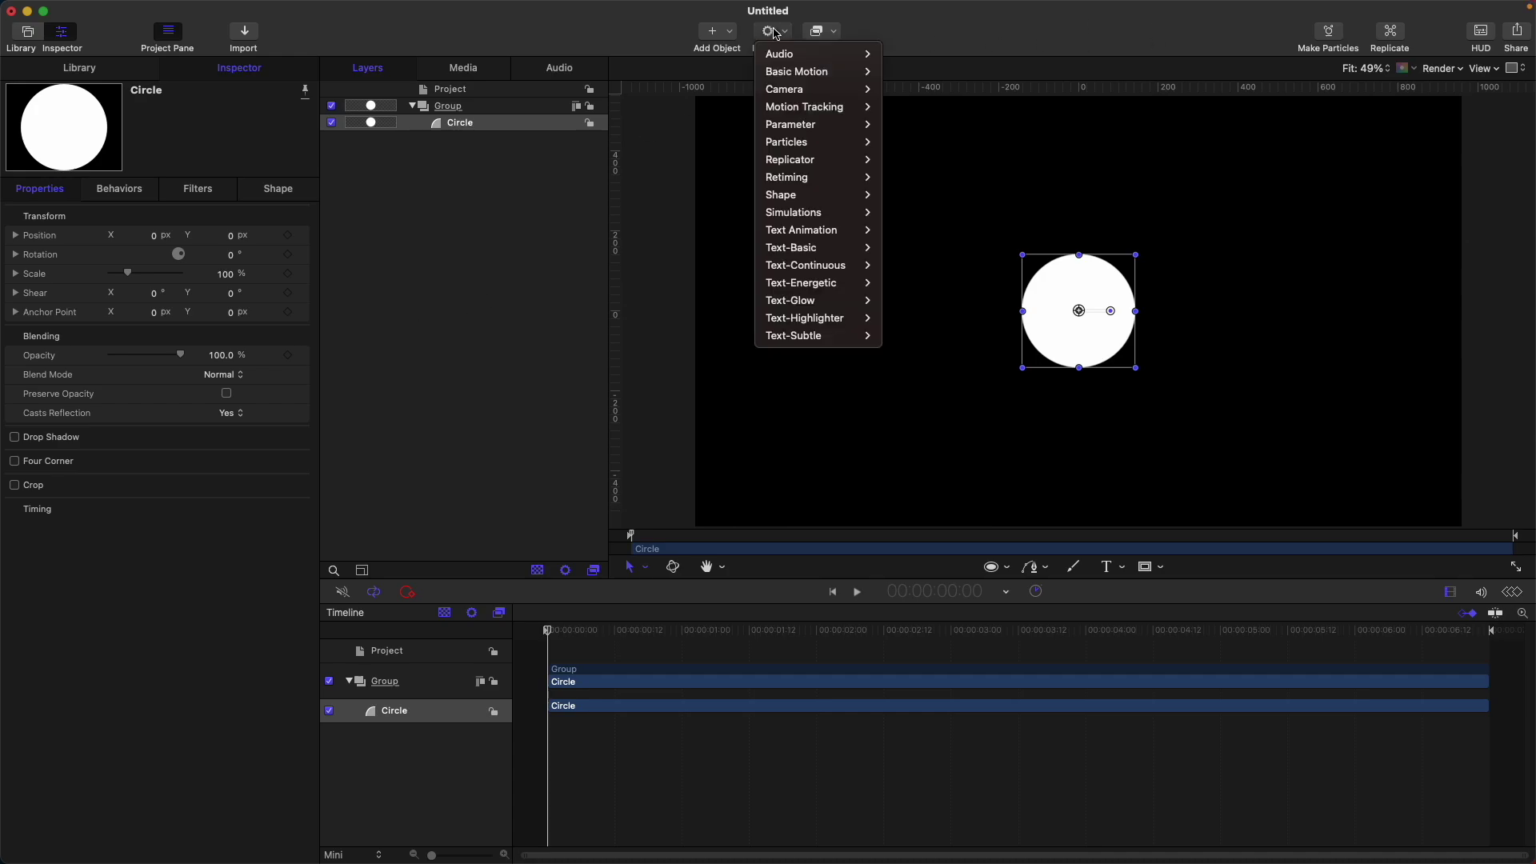
mouse_move(816, 124)
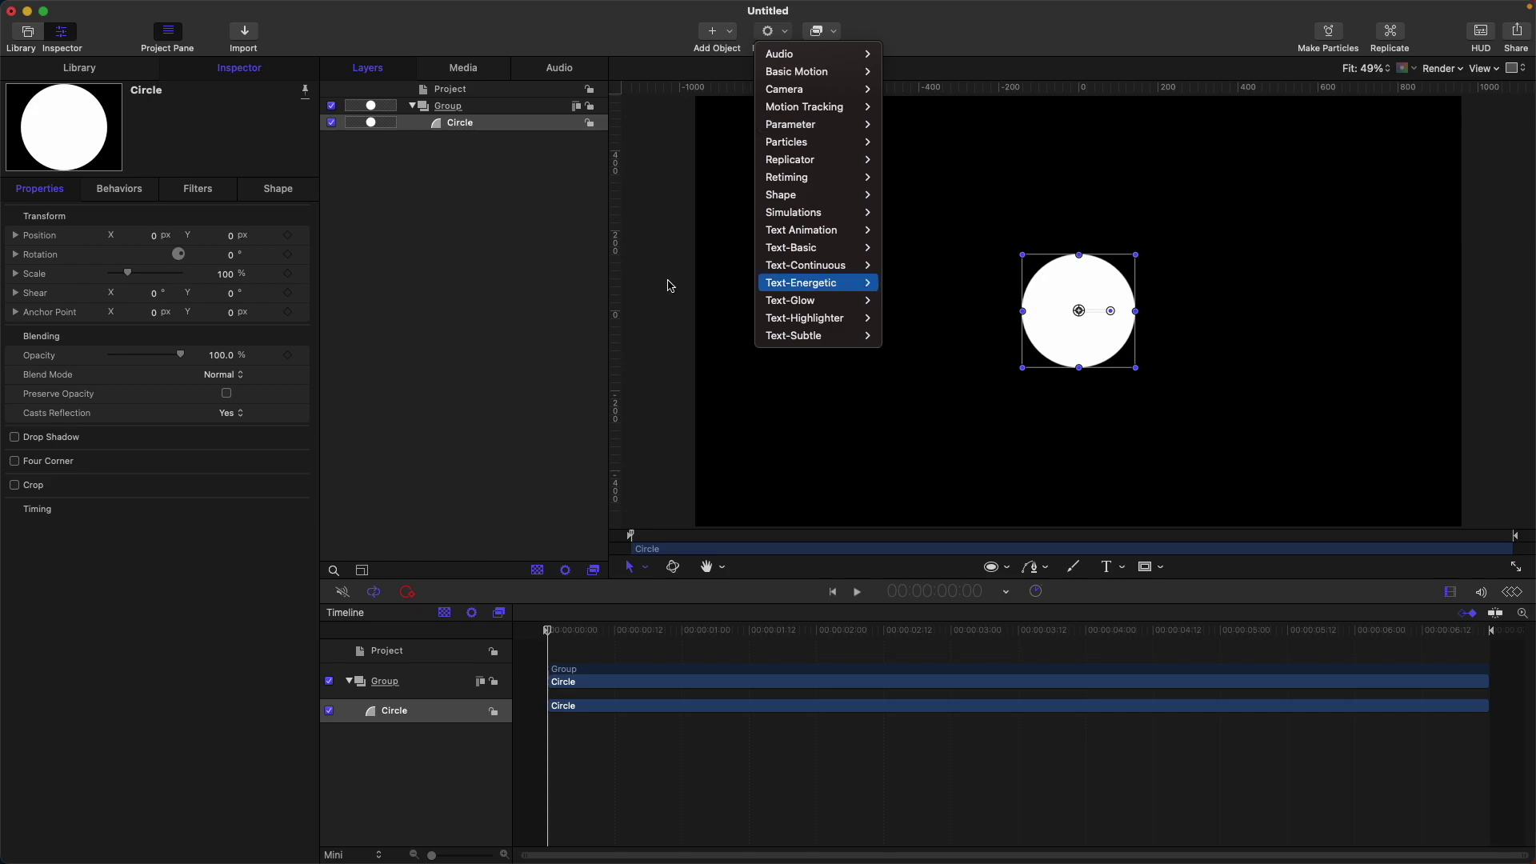
left_click(304, 274)
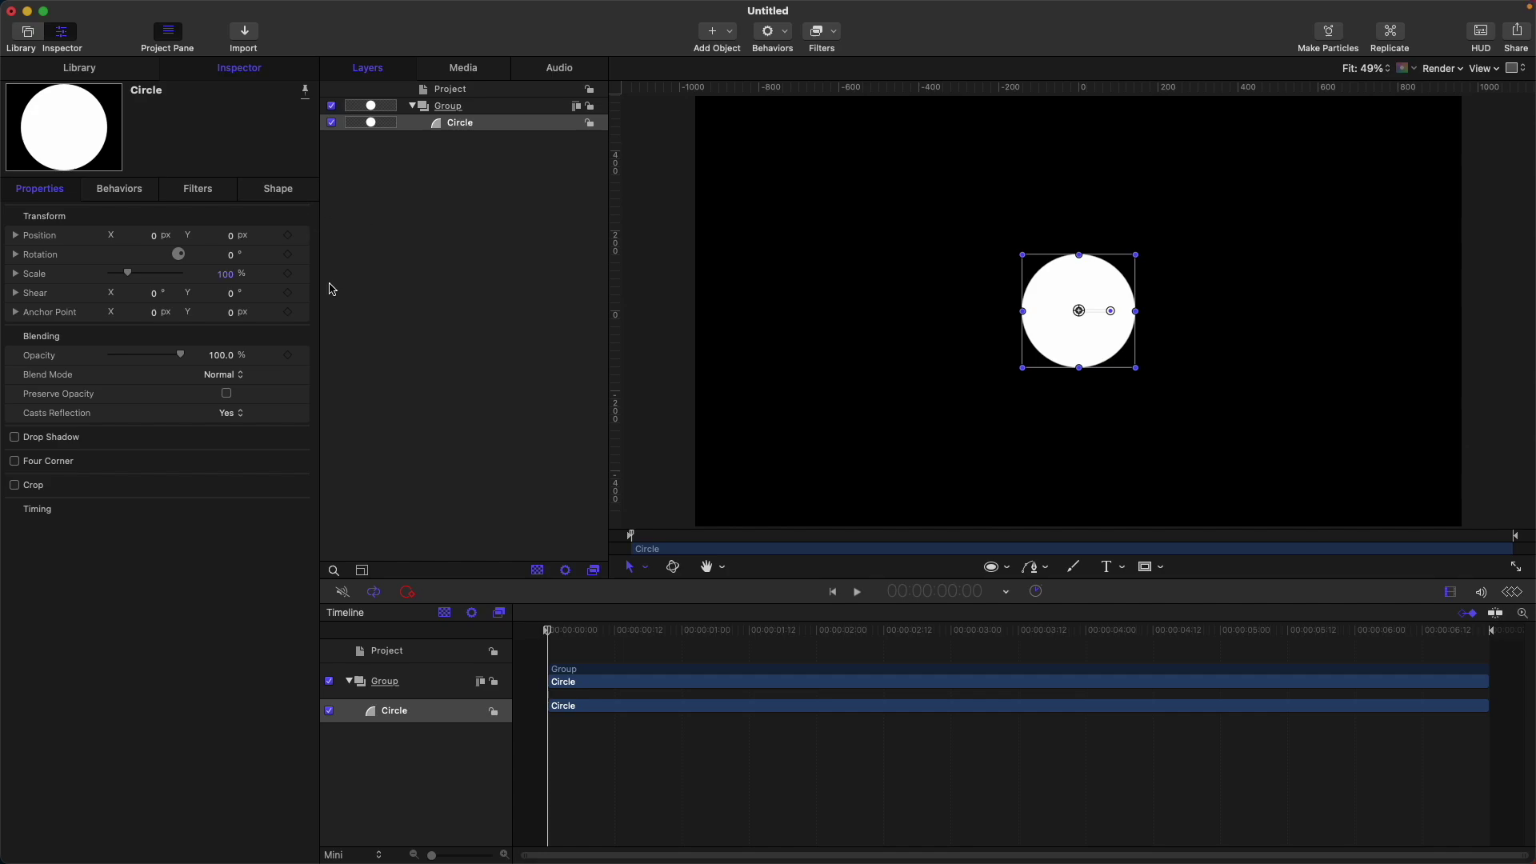
left_click(304, 280)
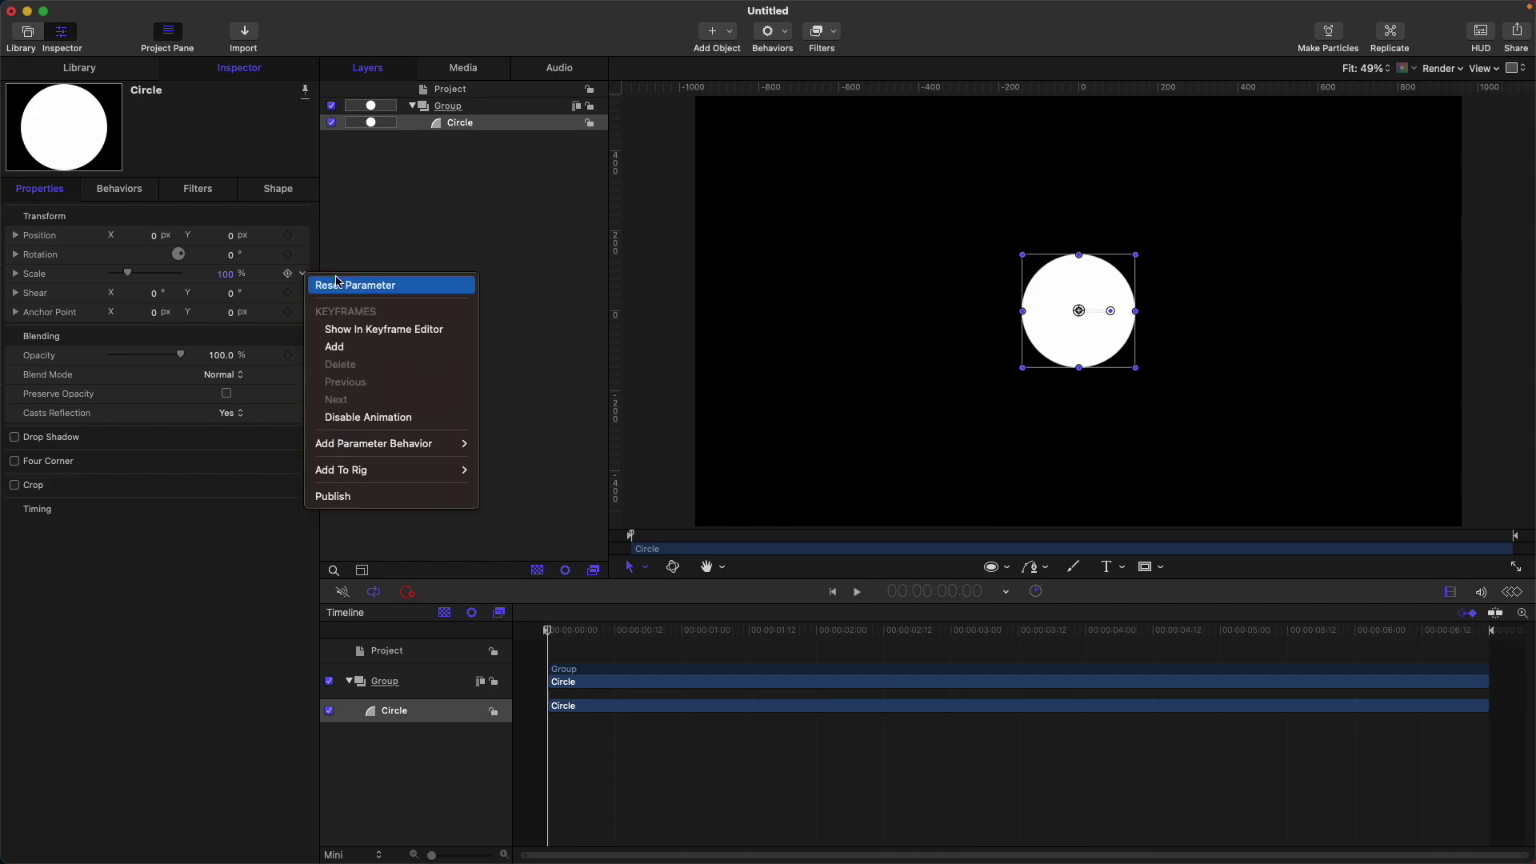
mouse_move(456, 456)
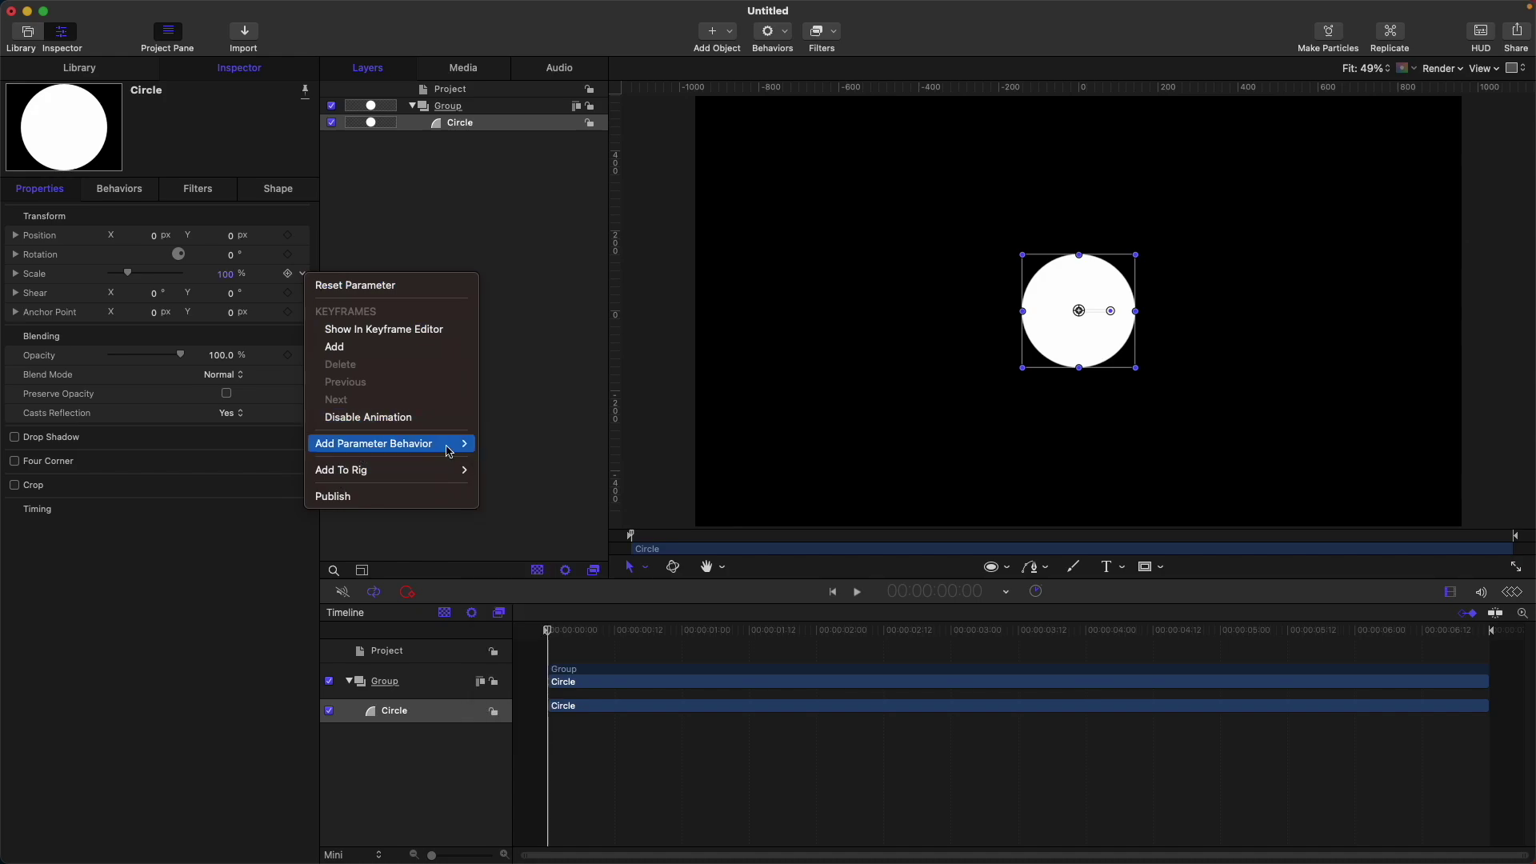
left_click(532, 585)
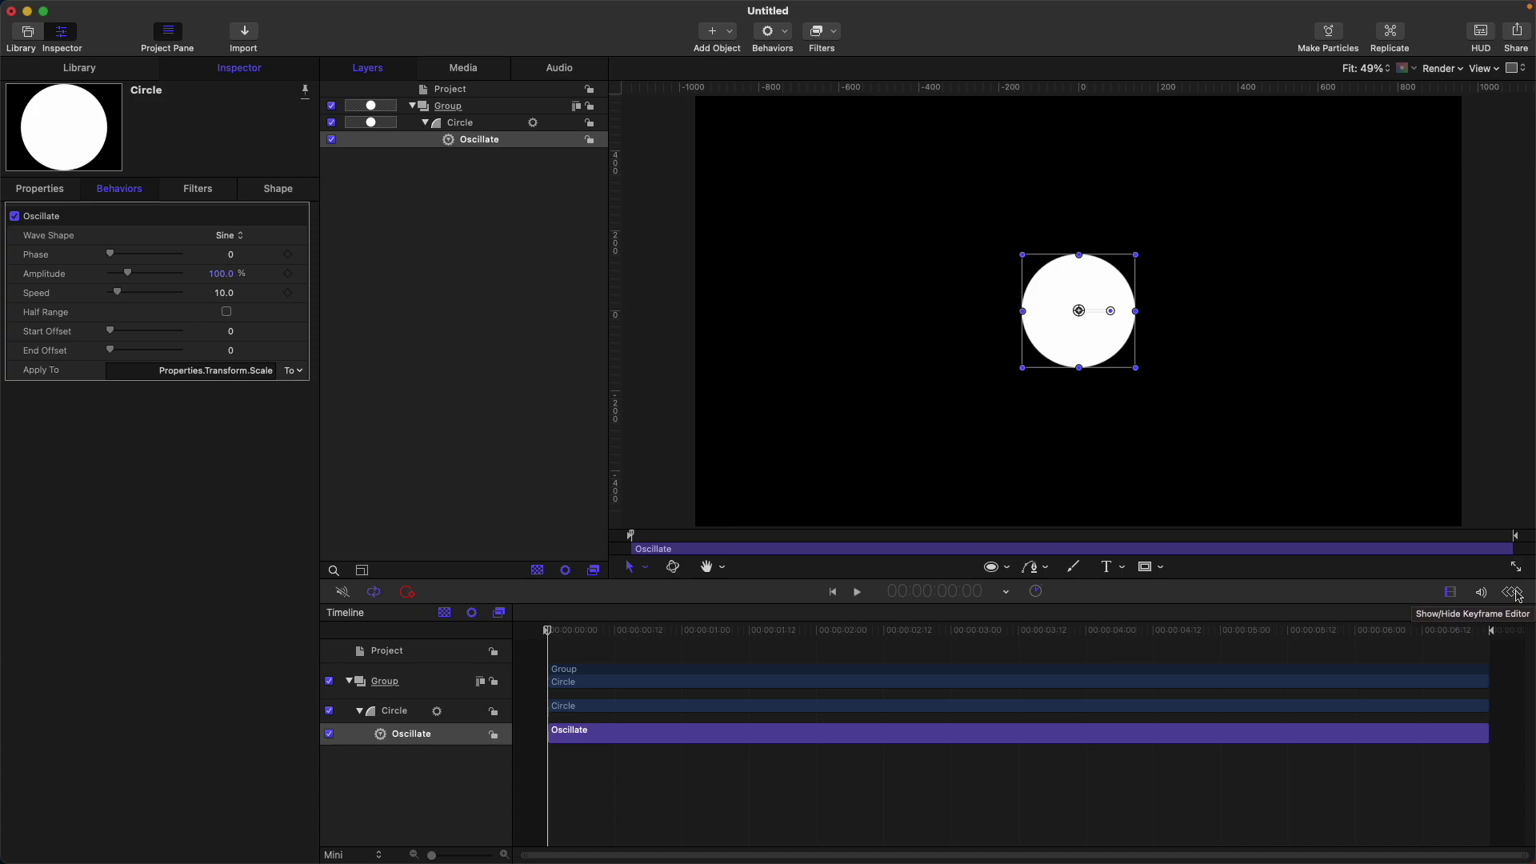
- Show the Scale curve in the keyframe editor and scrub forward to preview the sine oscillation
left_click(1511, 592)
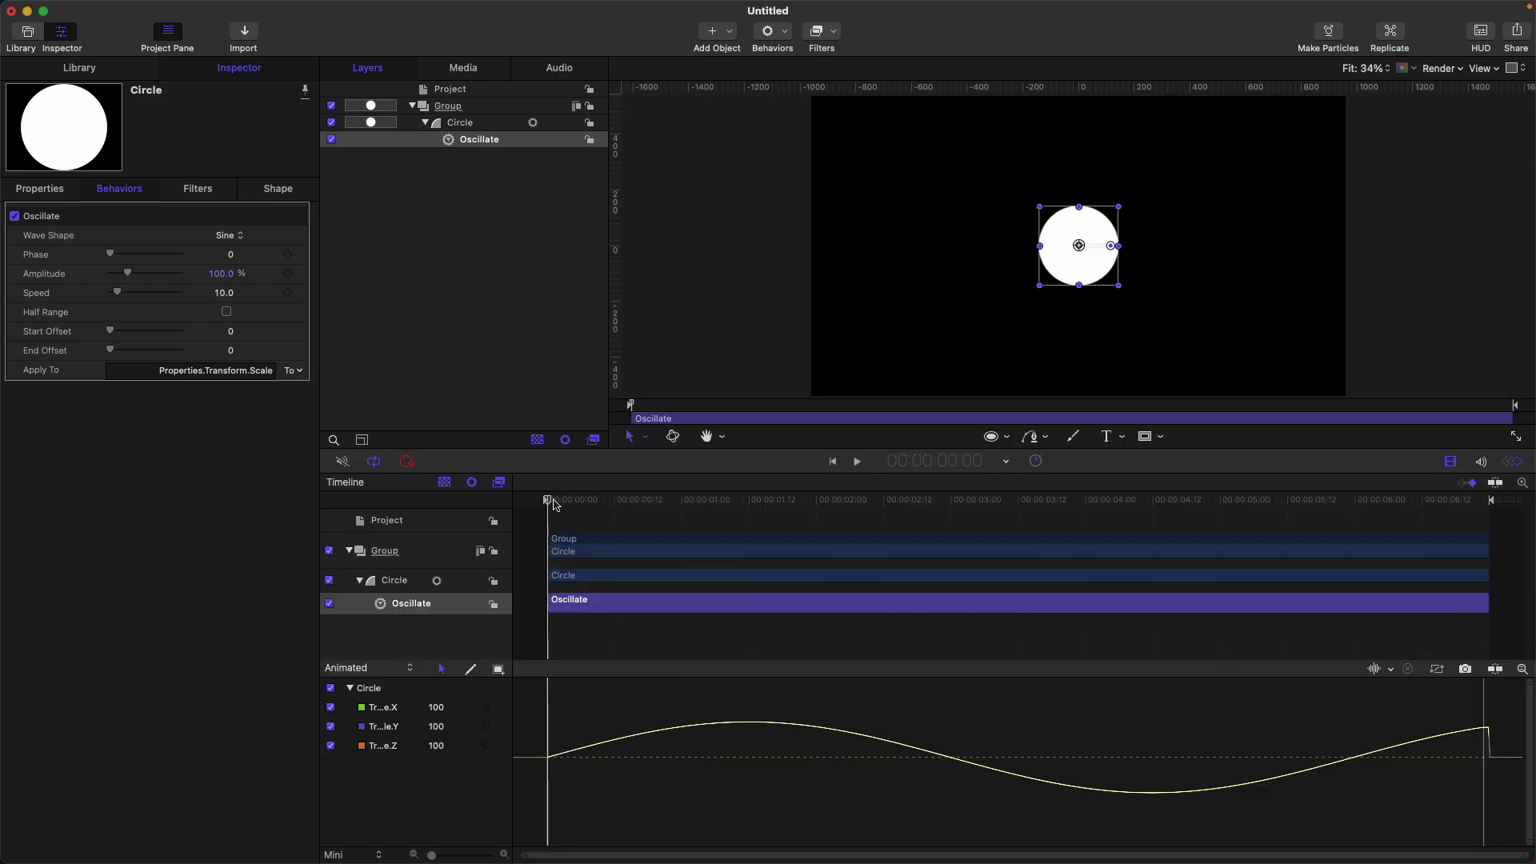
left_click_drag(550, 504, 732, 501)
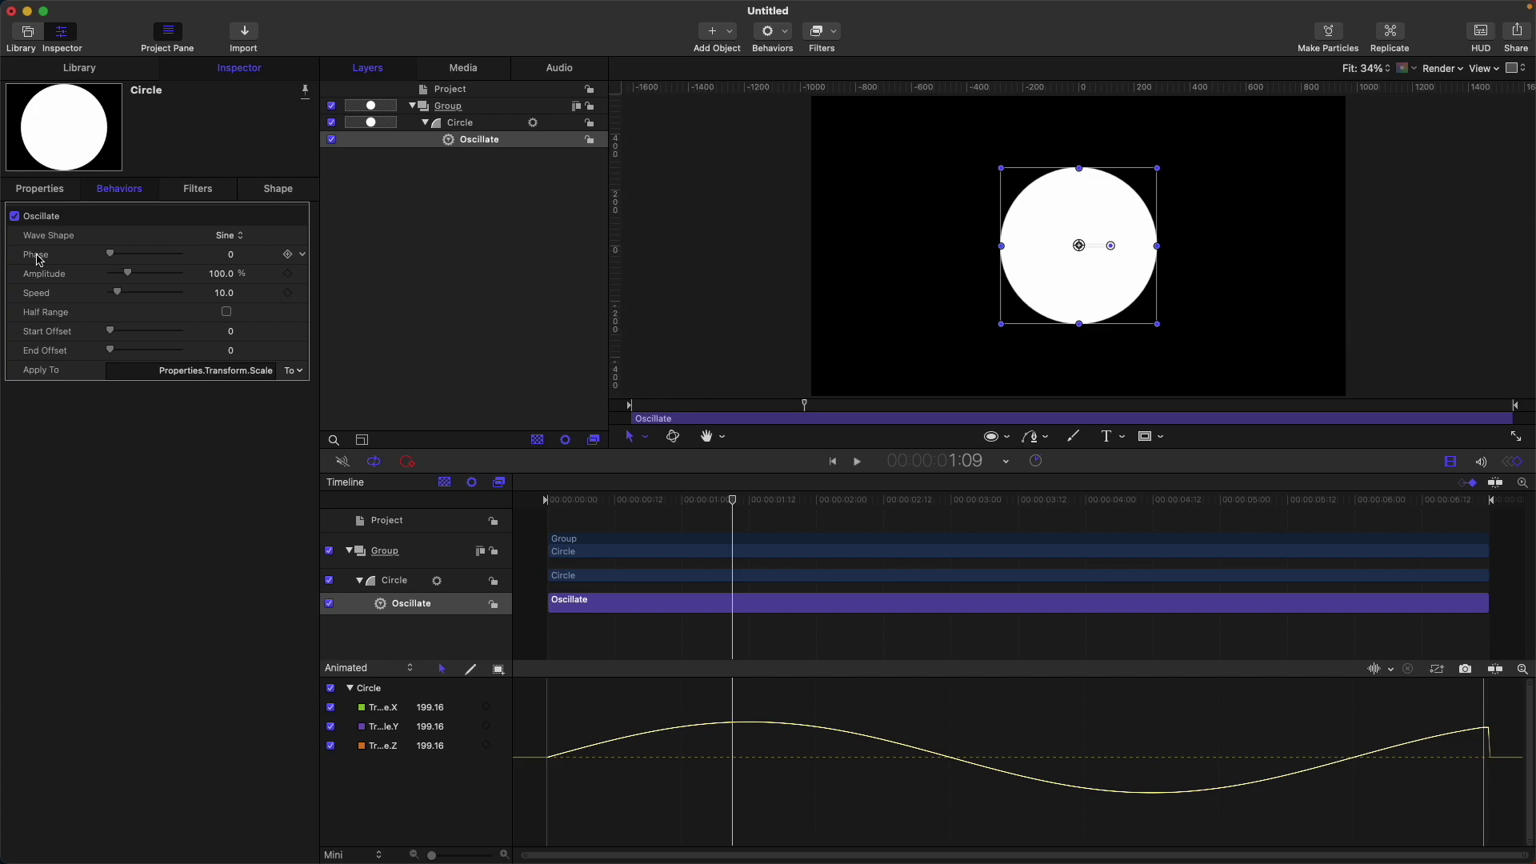
- Raise the Oscillate Phase to 28.0 and return the playhead to the first frame
left_click_drag(114, 258, 121, 256)
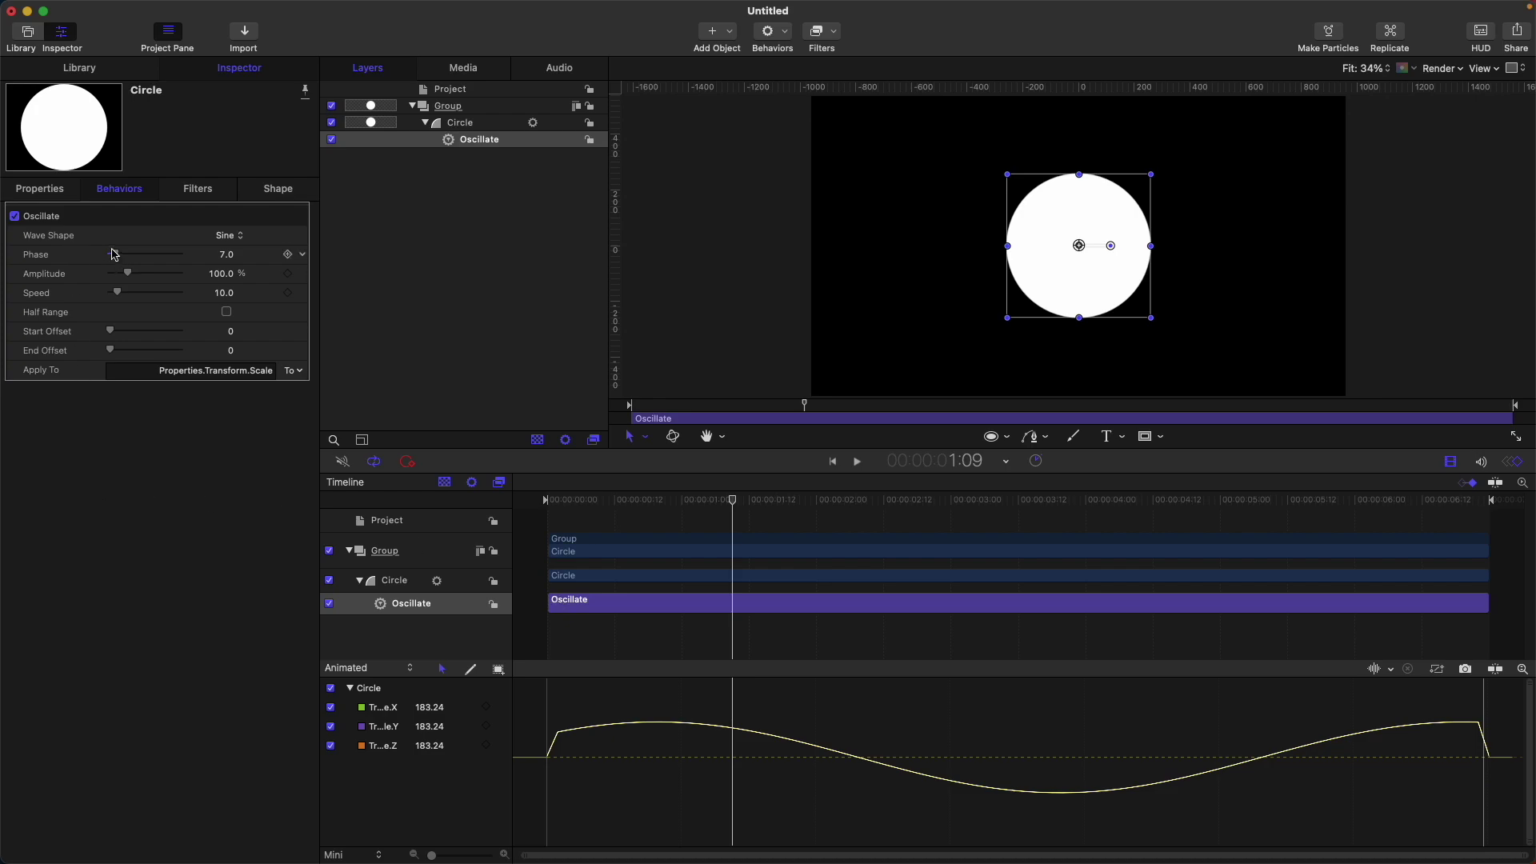
left_click_drag(117, 256, 144, 262)
key("Home")
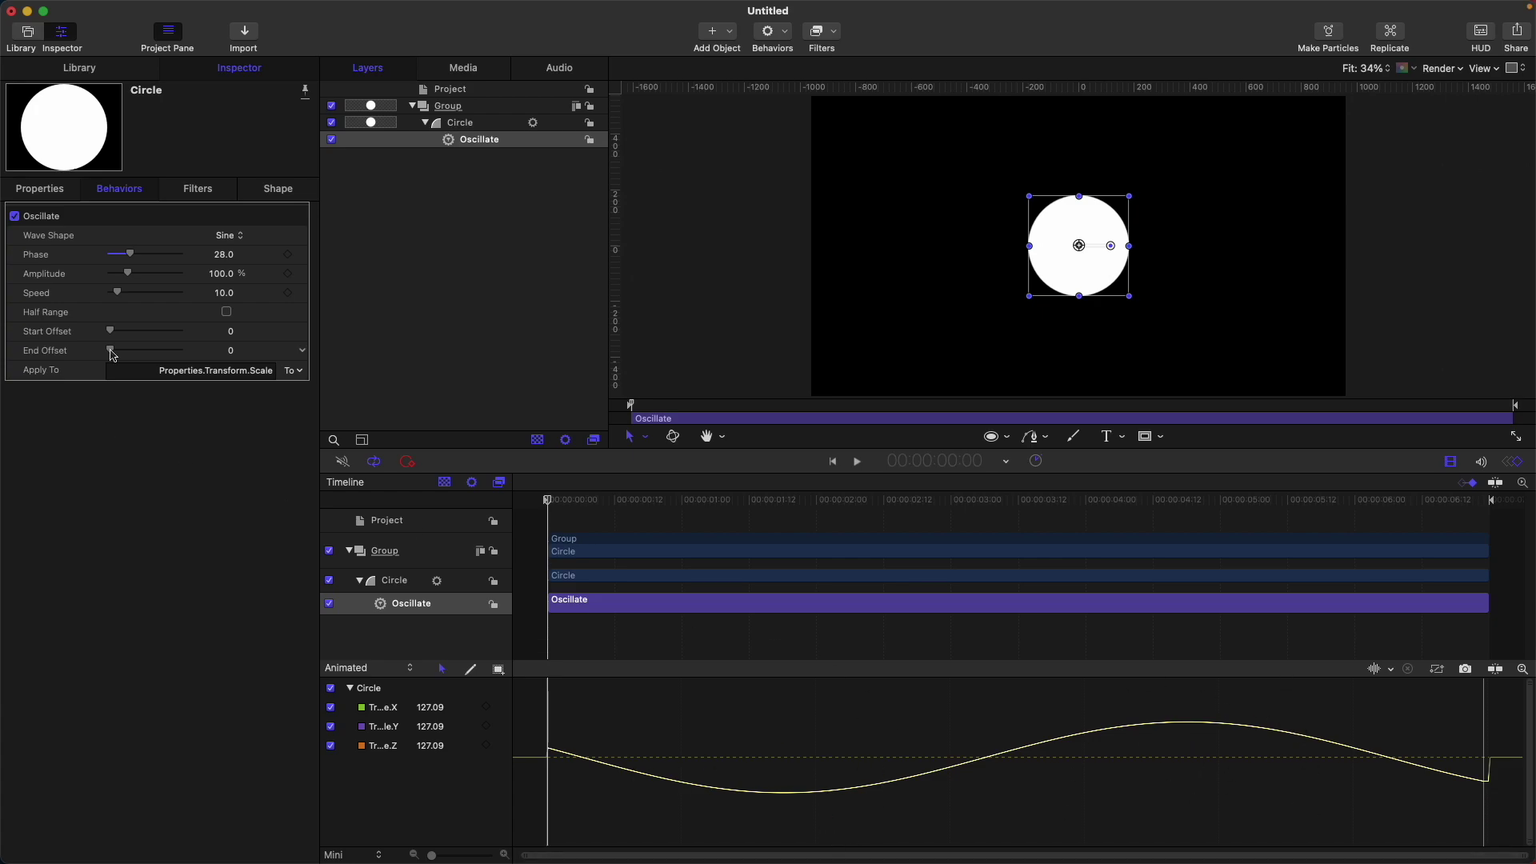
- Raise the Oscillate Amplitude to 285.92% and scrub the timeline to preview the wider swing
left_click_drag(131, 278, 161, 278)
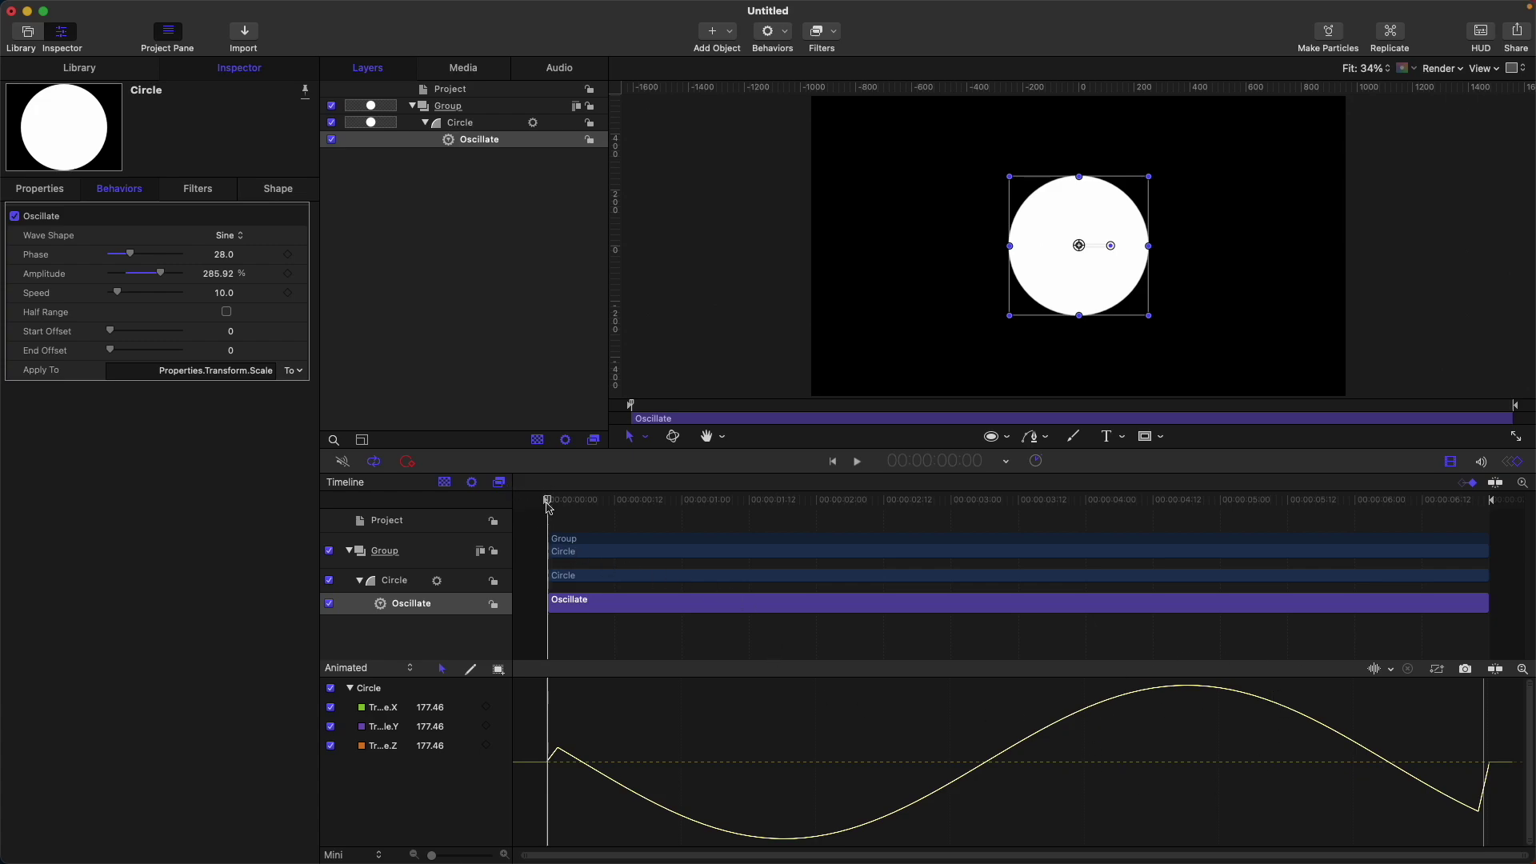
left_click_drag(549, 502, 794, 501)
left_click_drag(1041, 499, 1198, 504)
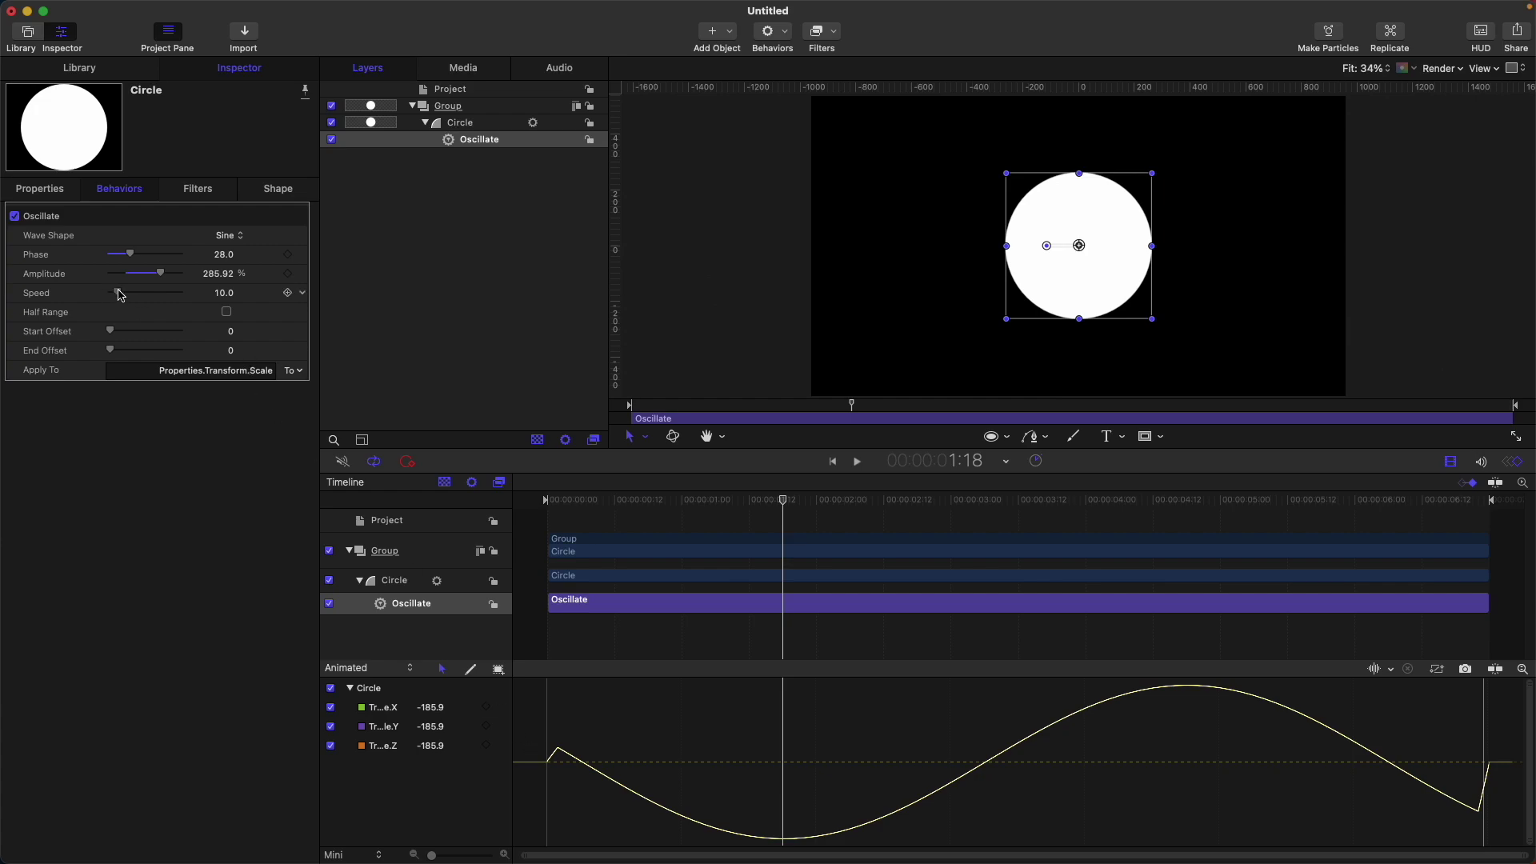
- Set the Oscillate Speed to 100.0, then rewind and play back the rapid oscillations
left_click_drag(119, 294, 196, 297)
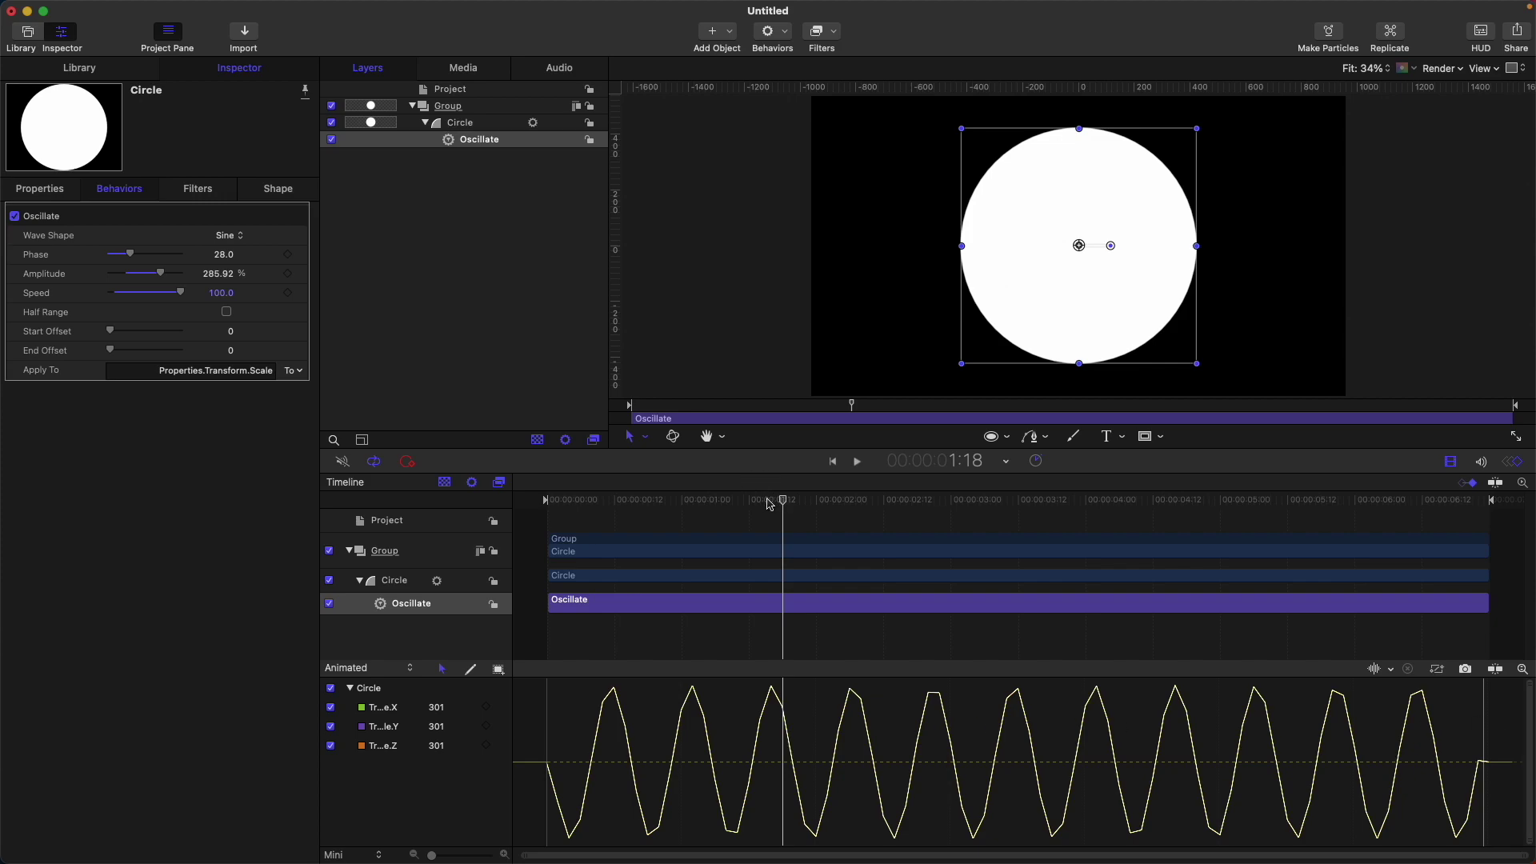
left_click_drag(782, 502, 474, 502)
key("space")
key("space")
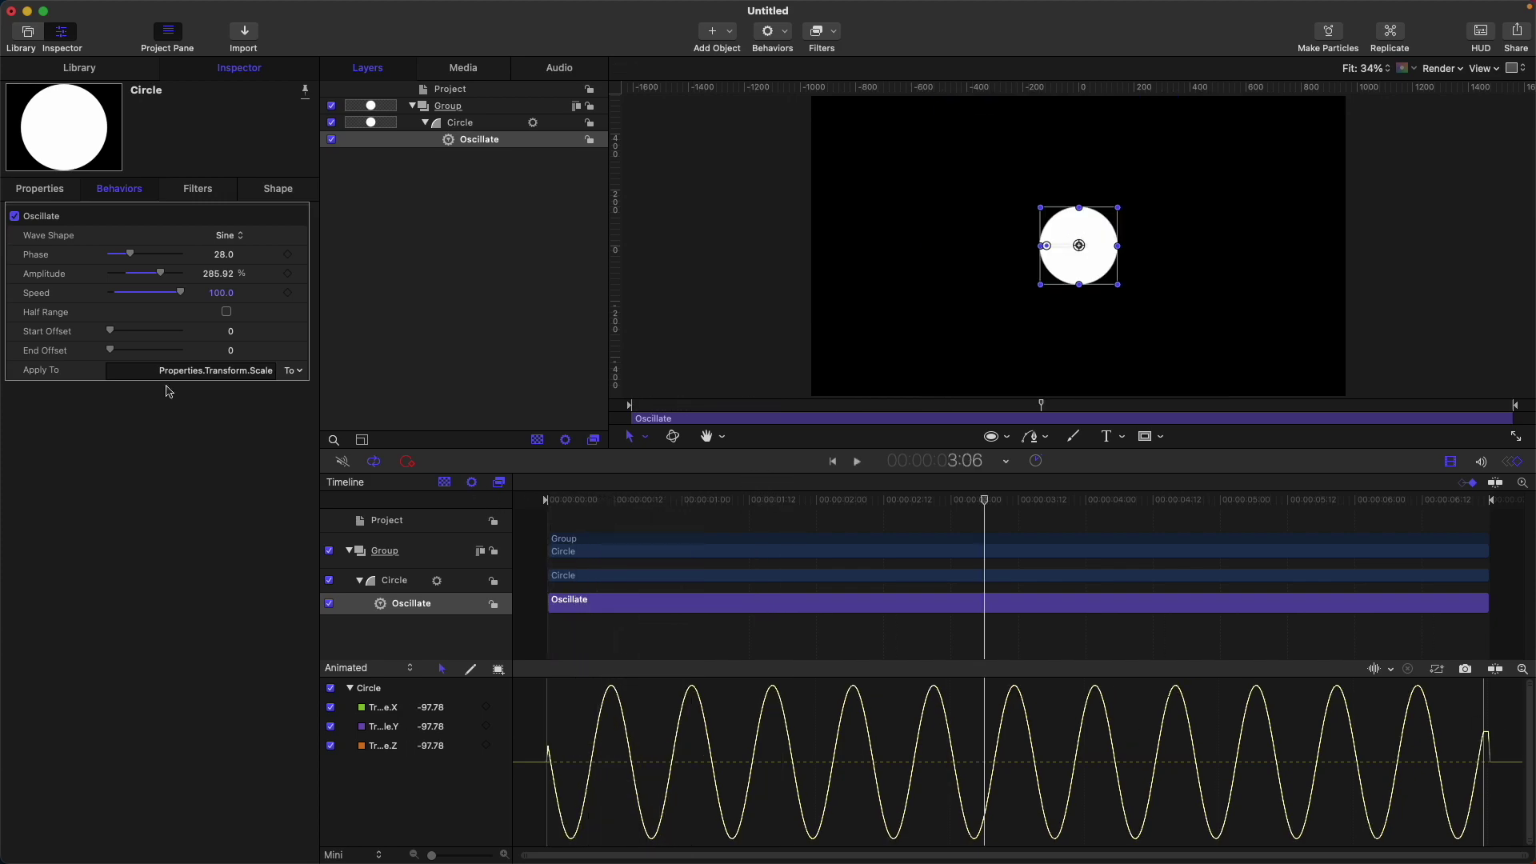
- Turn on Half Range, then play and scrub the timeline to confirm Scale stays positive
left_click(226, 312)
left_click_drag(984, 505, 419, 508)
key("space")
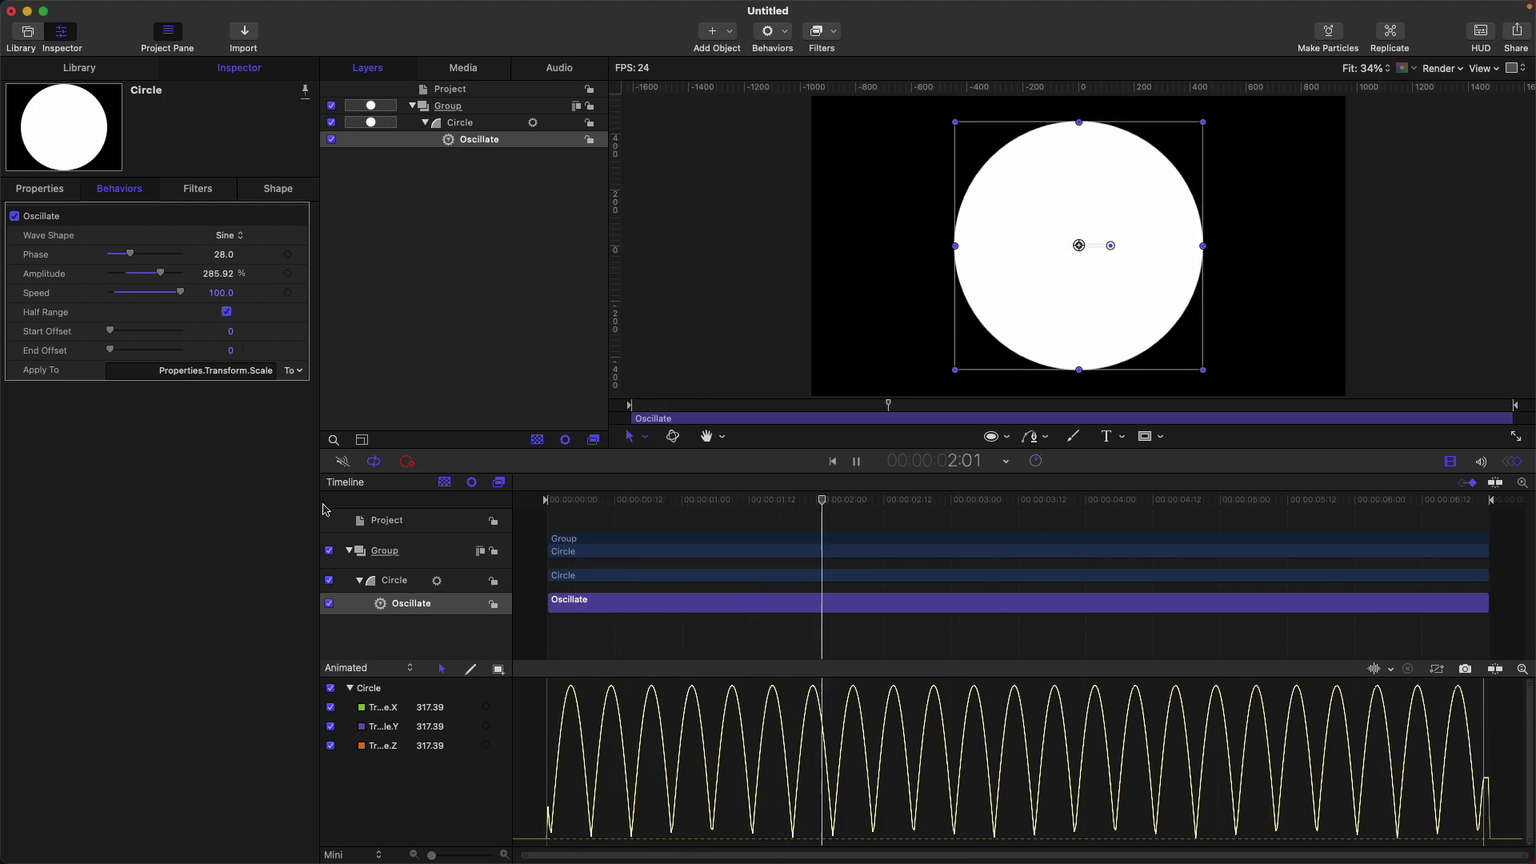
left_click(1013, 504)
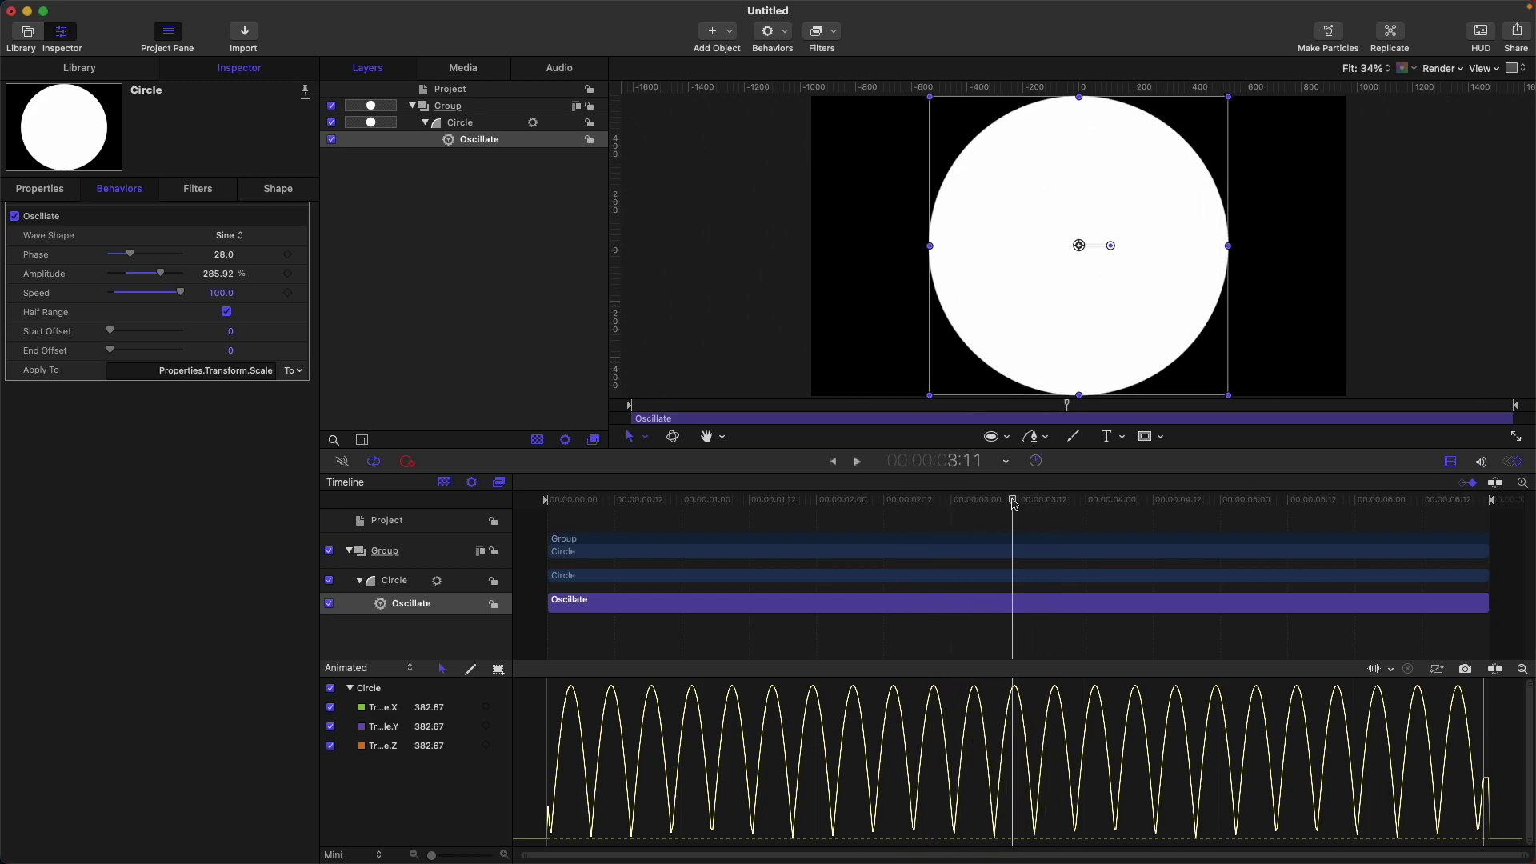
left_click_drag(1014, 502, 1035, 498)
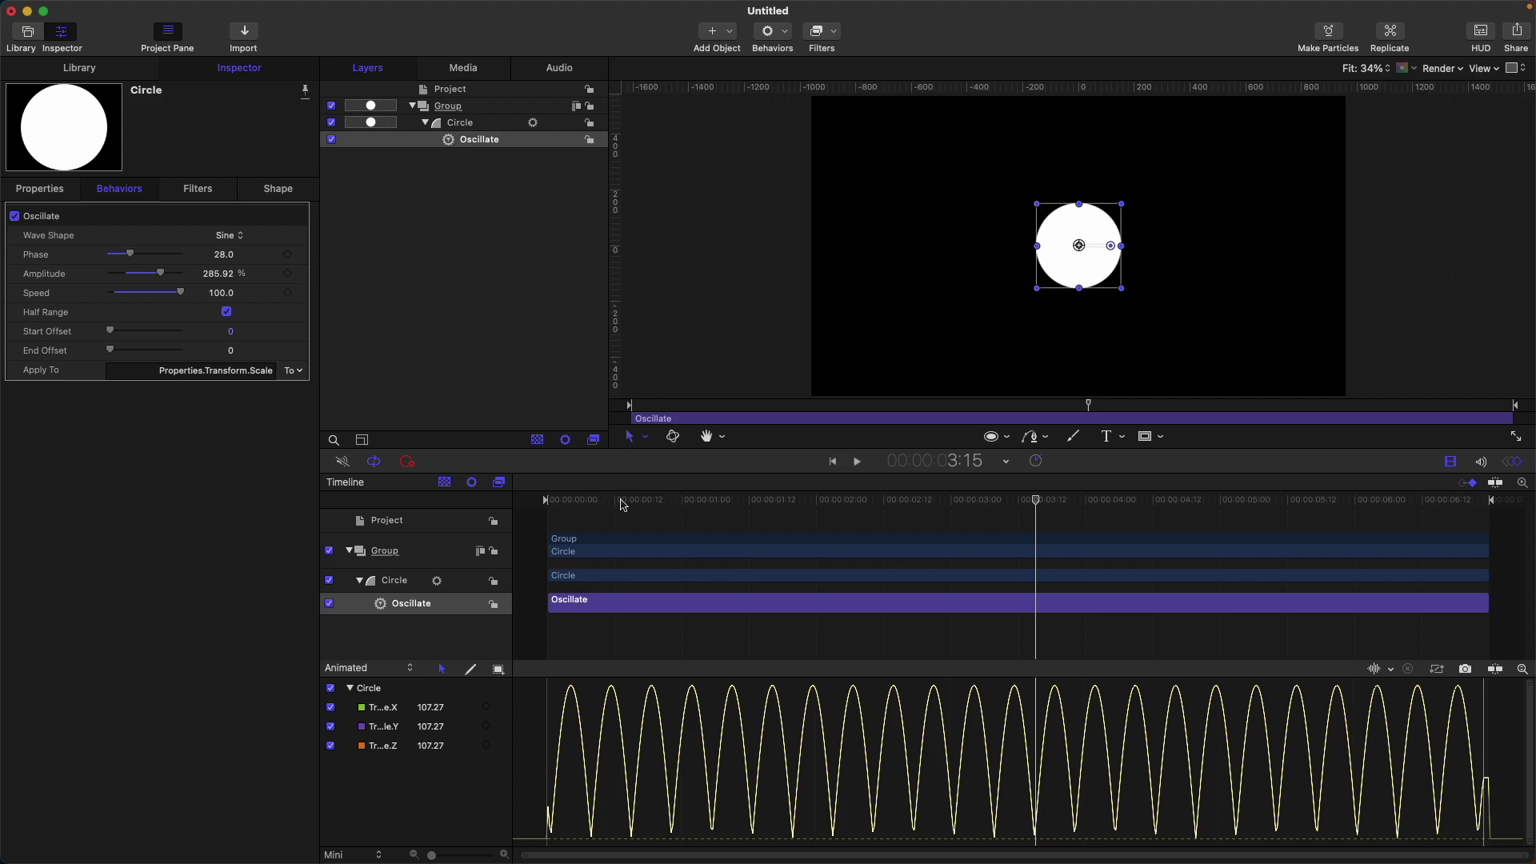
left_click_drag(621, 498, 604, 500)
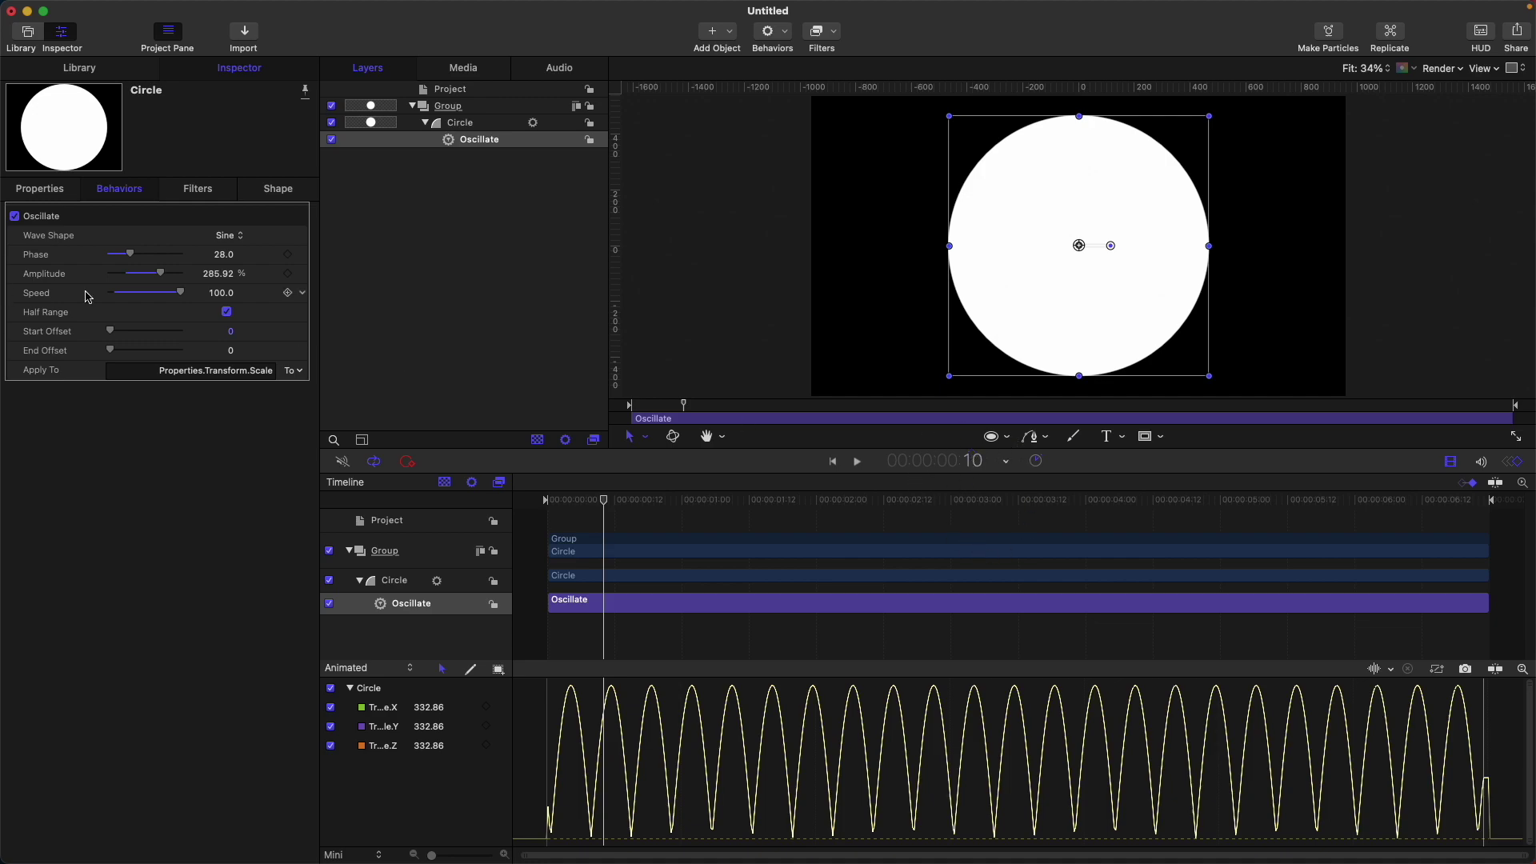
- Set both the Oscillate Start Offset and End Offset to 10
left_click(228, 331)
type("10")
key("Return")
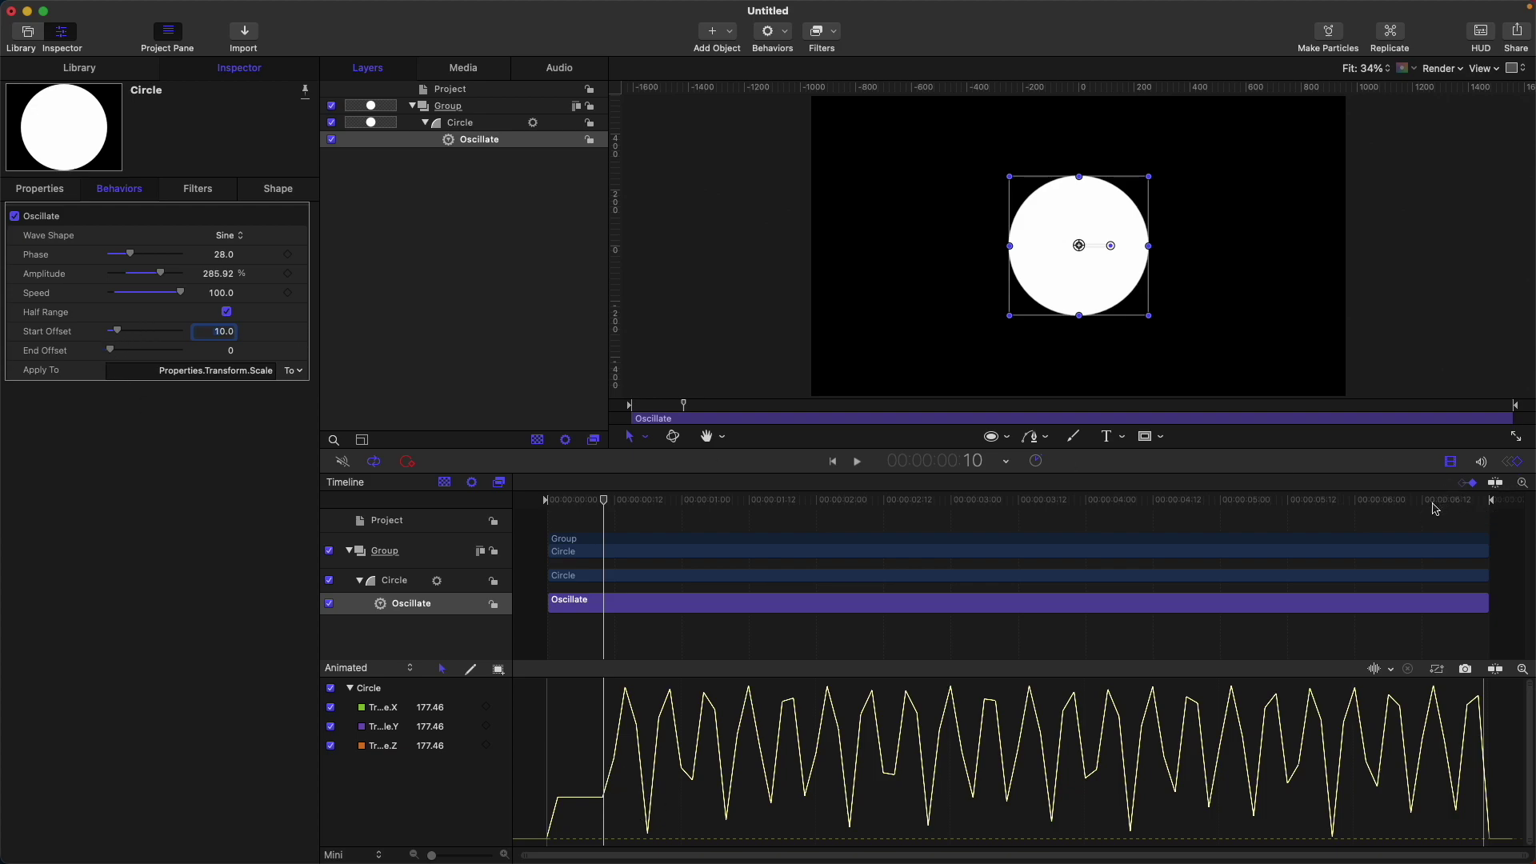
left_click(232, 353)
type("10")
key("Return")
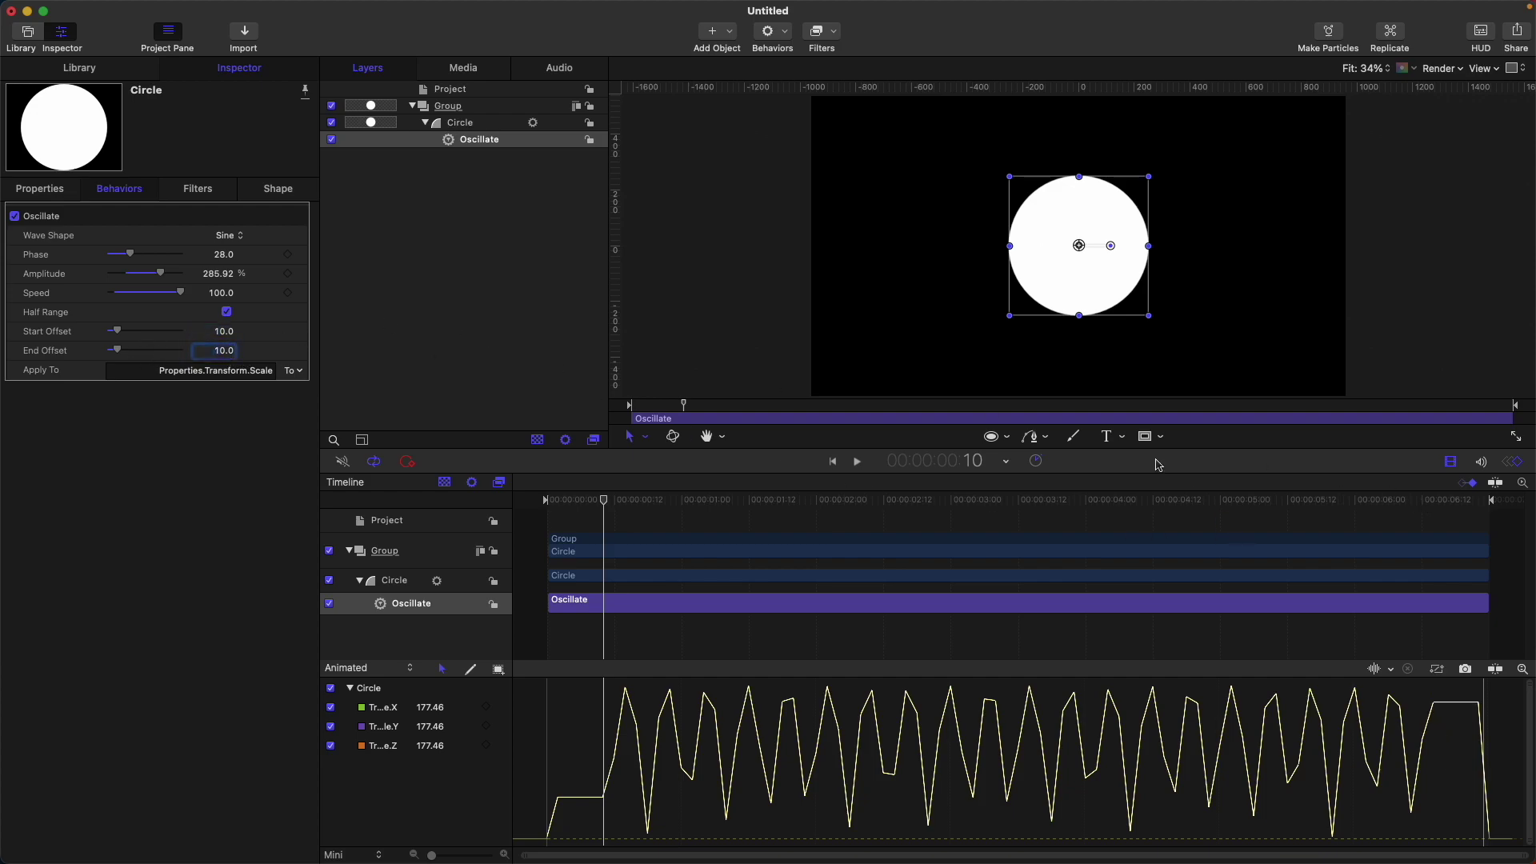
left_click(1416, 501)
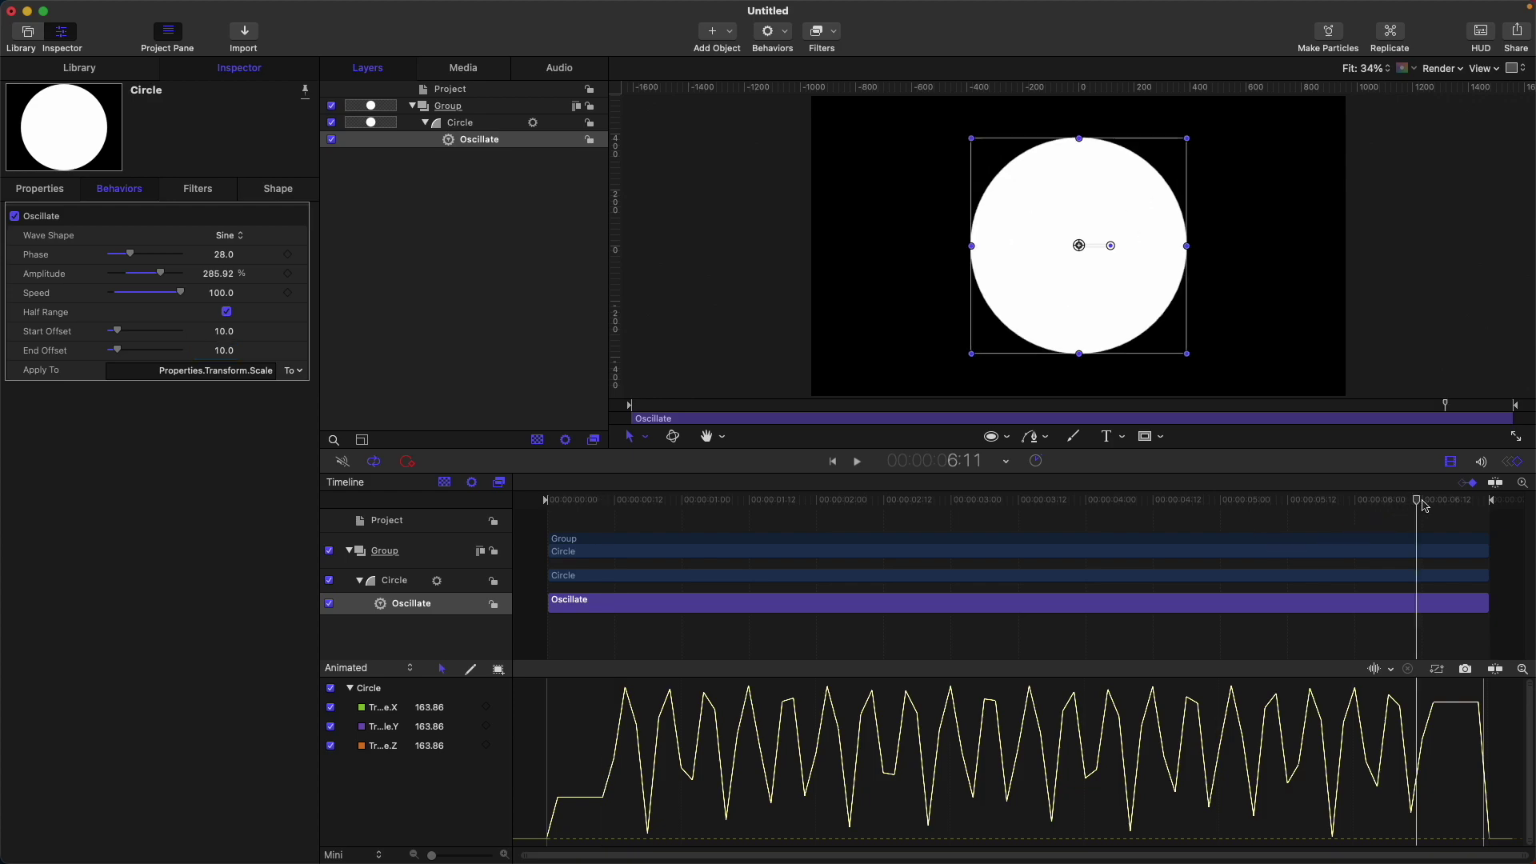
left_click_drag(1423, 504, 1433, 504)
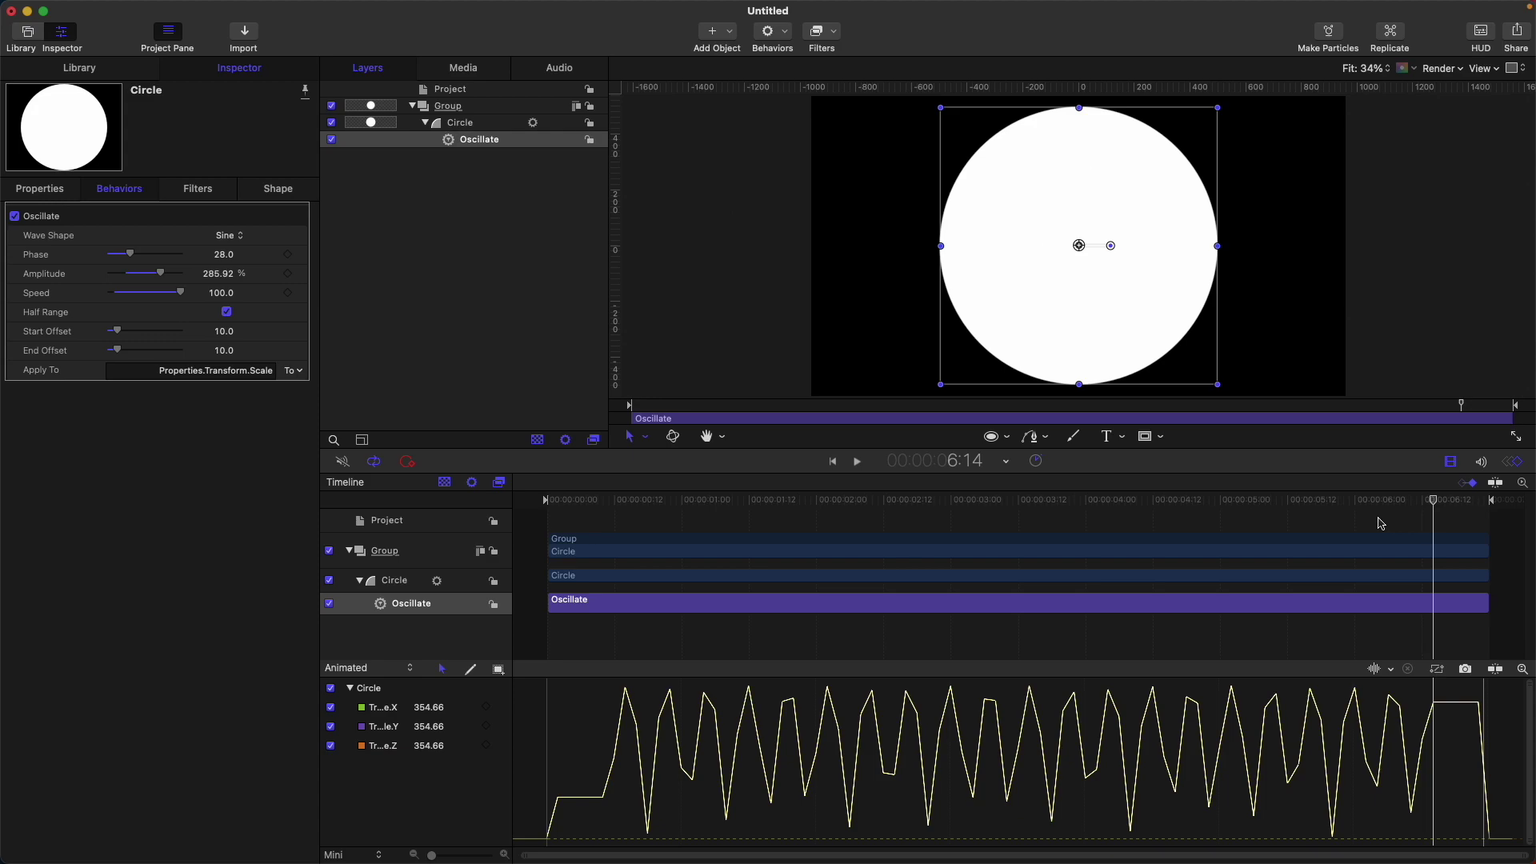
left_click_drag(1411, 502, 726, 501)
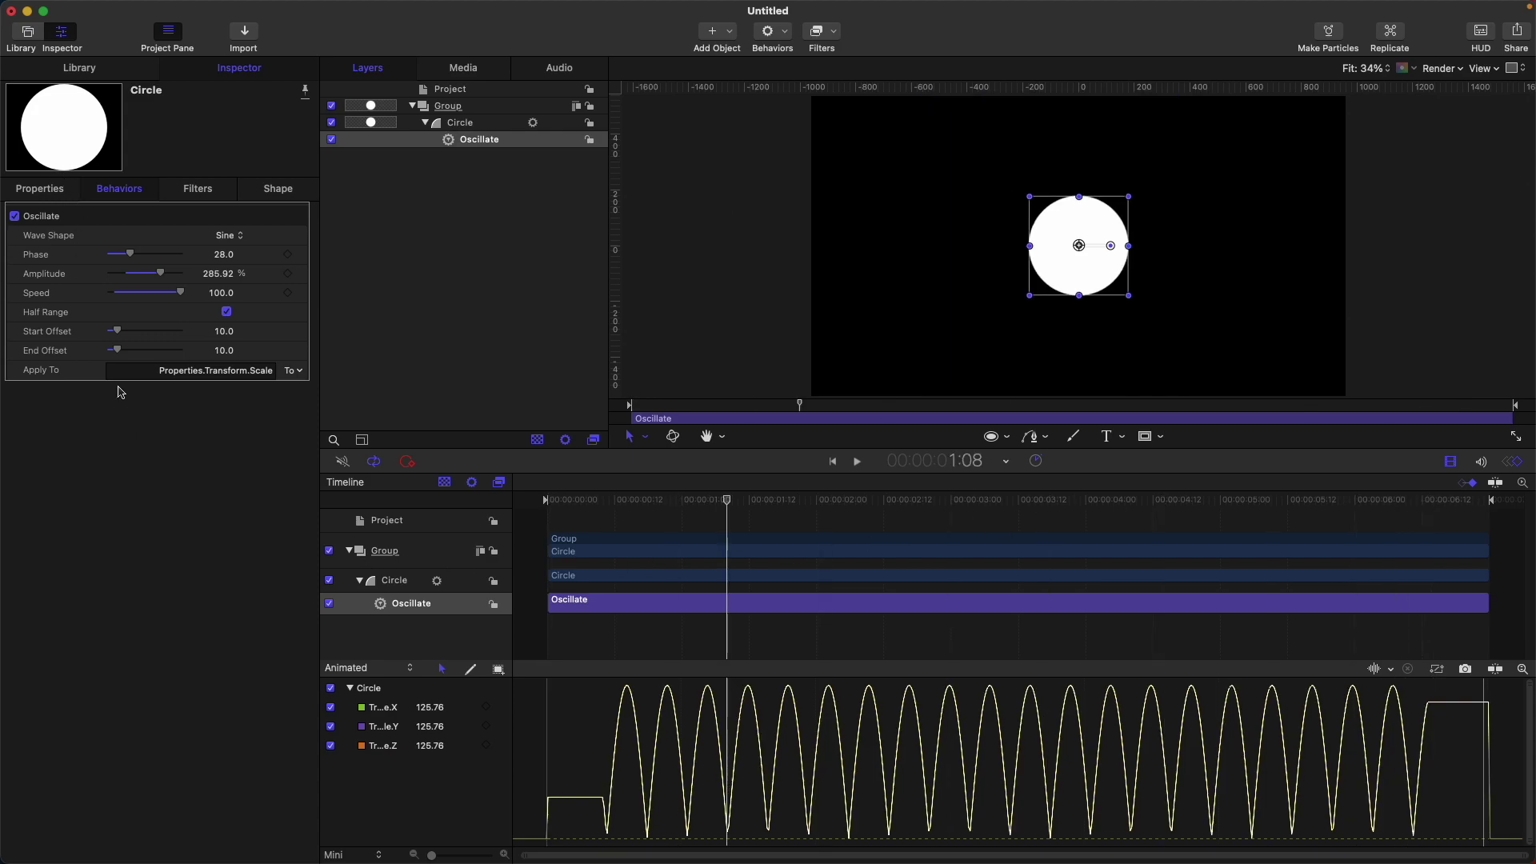
left_click(300, 376)
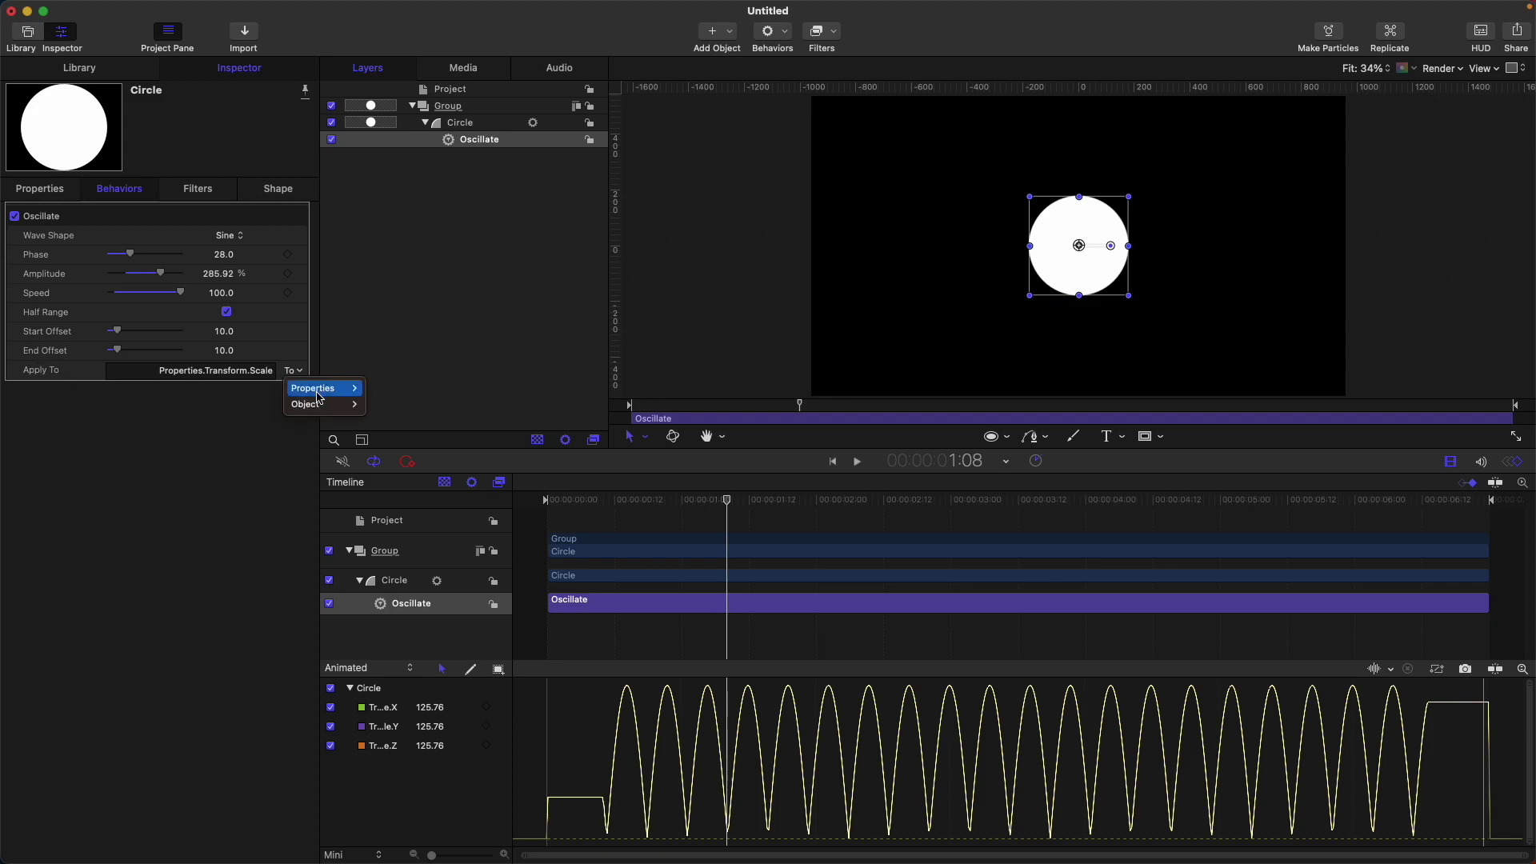
mouse_move(318, 397)
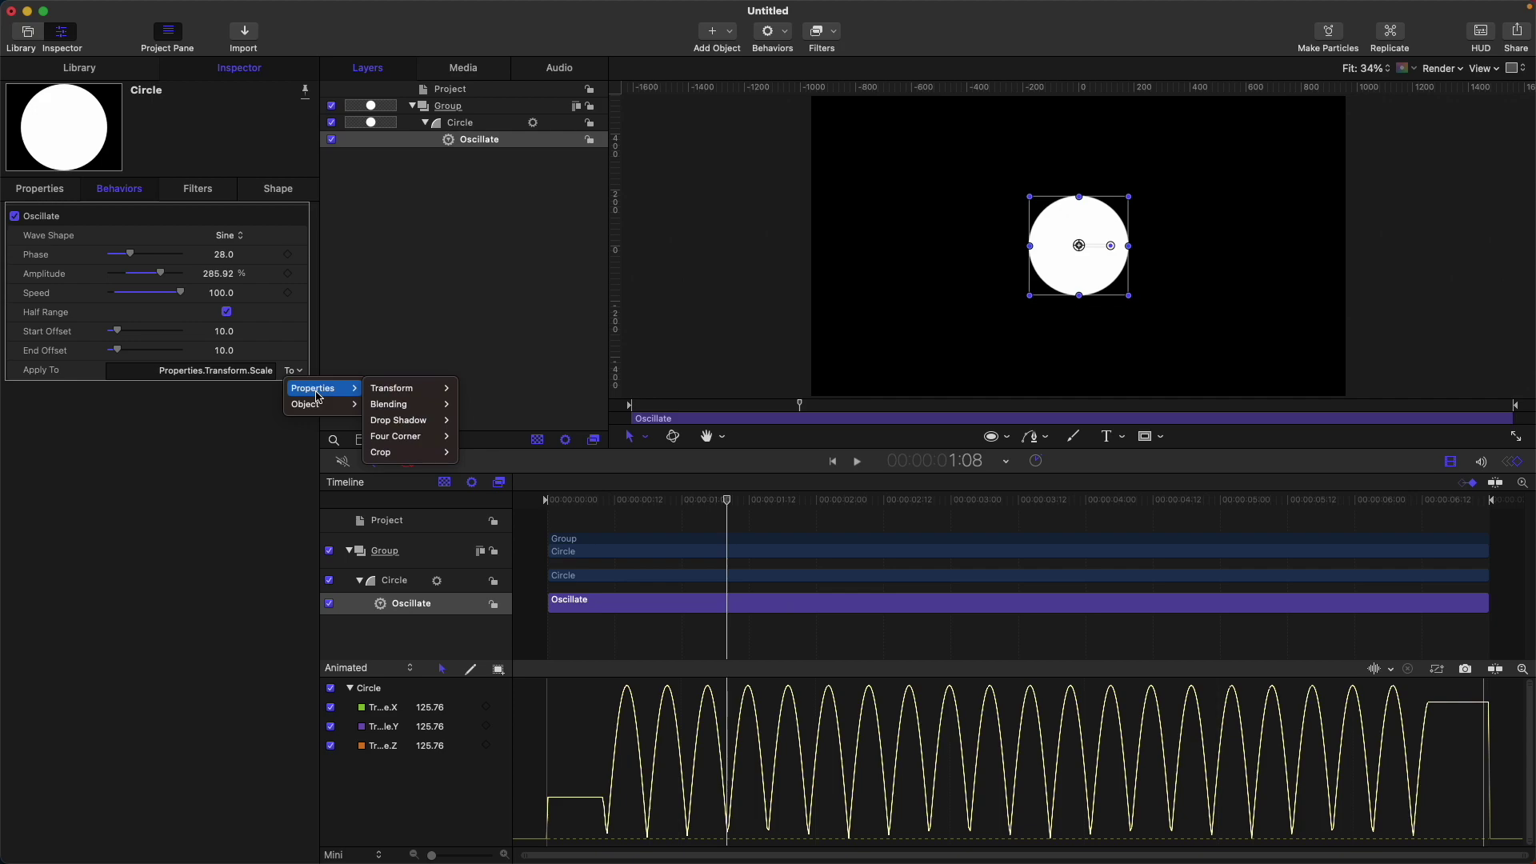
mouse_move(432, 395)
mouse_move(500, 390)
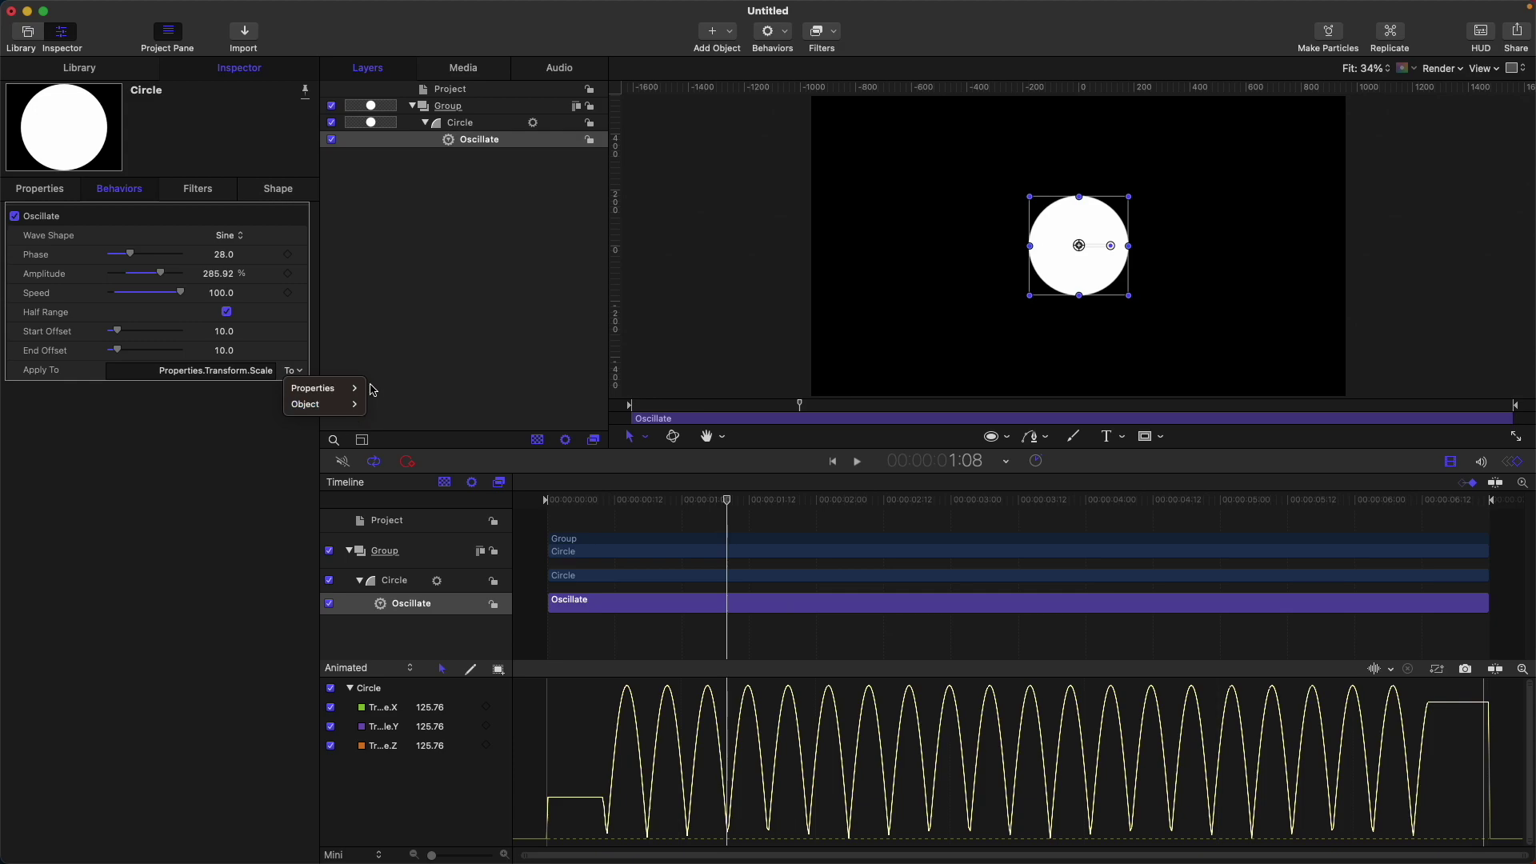
left_click(357, 320)
key("Home")
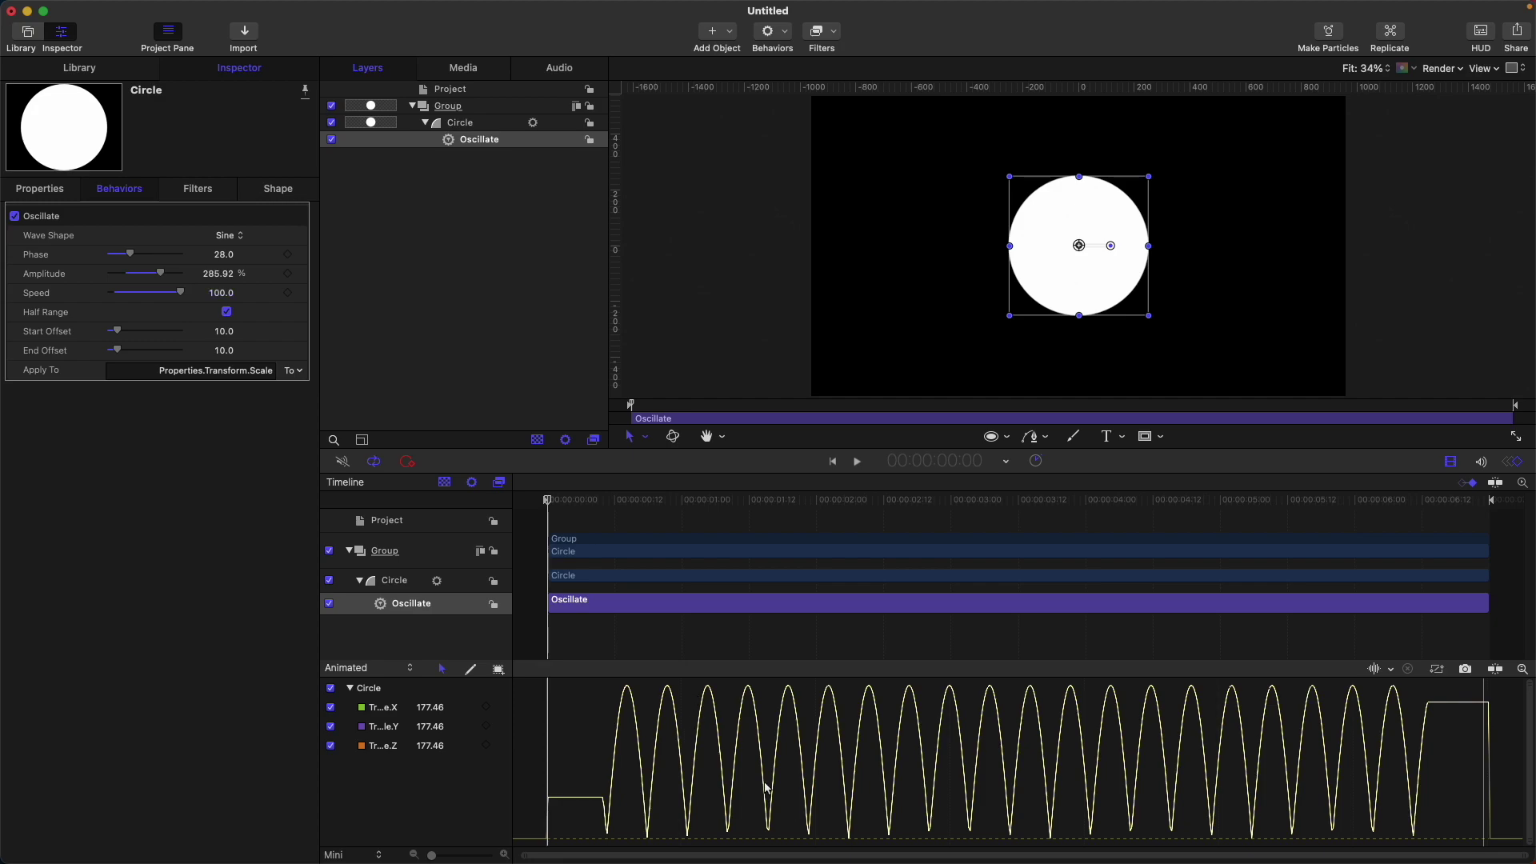
- Turn off Half Range and reduce the Start Offset to 0, previewing playback
left_click(228, 313)
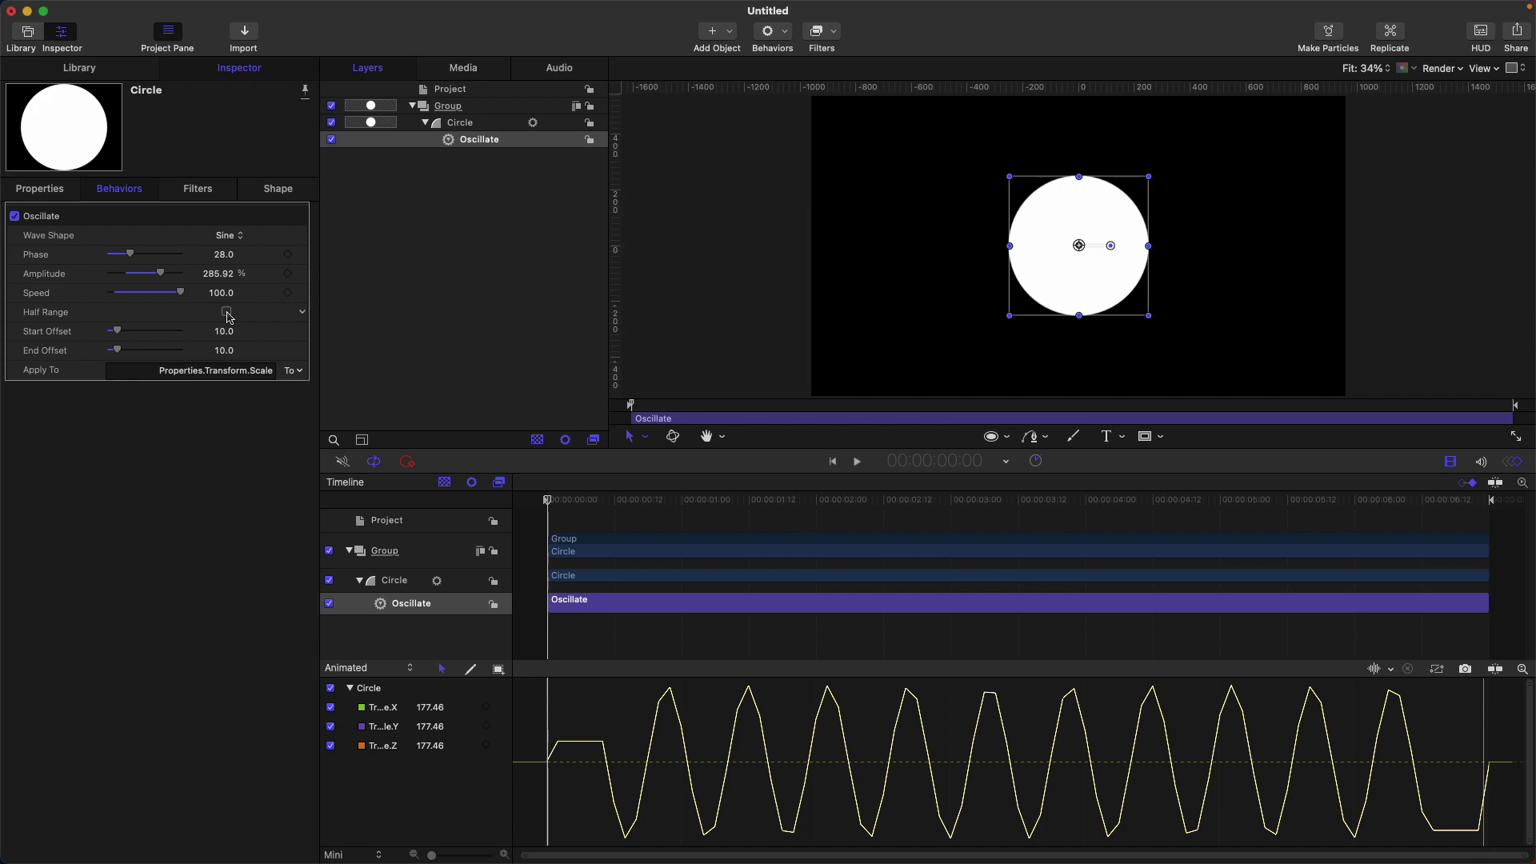
key("space")
left_click_drag(117, 331, 110, 350)
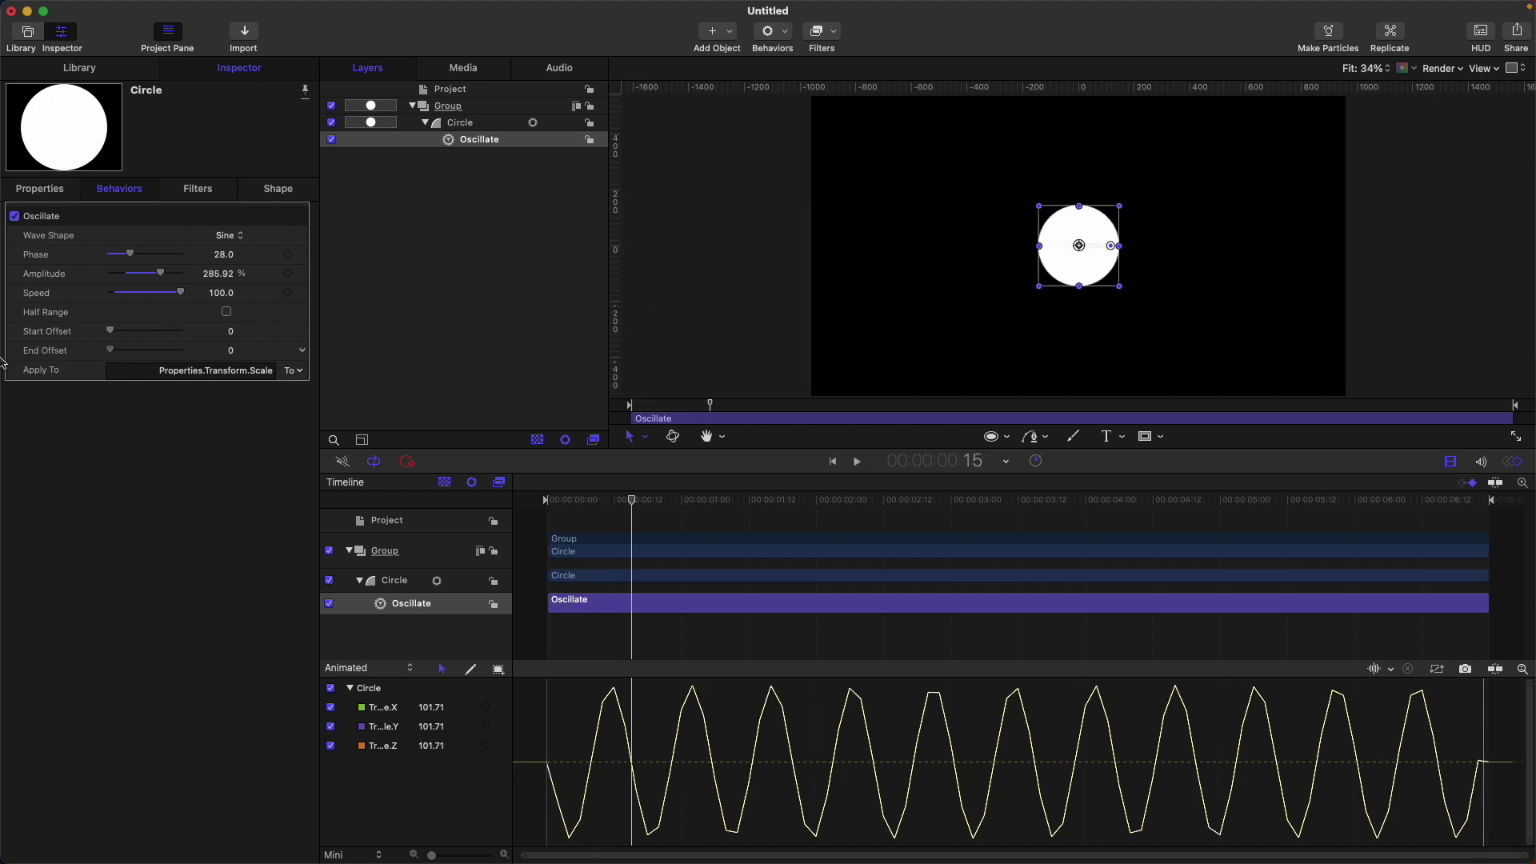
key("space")
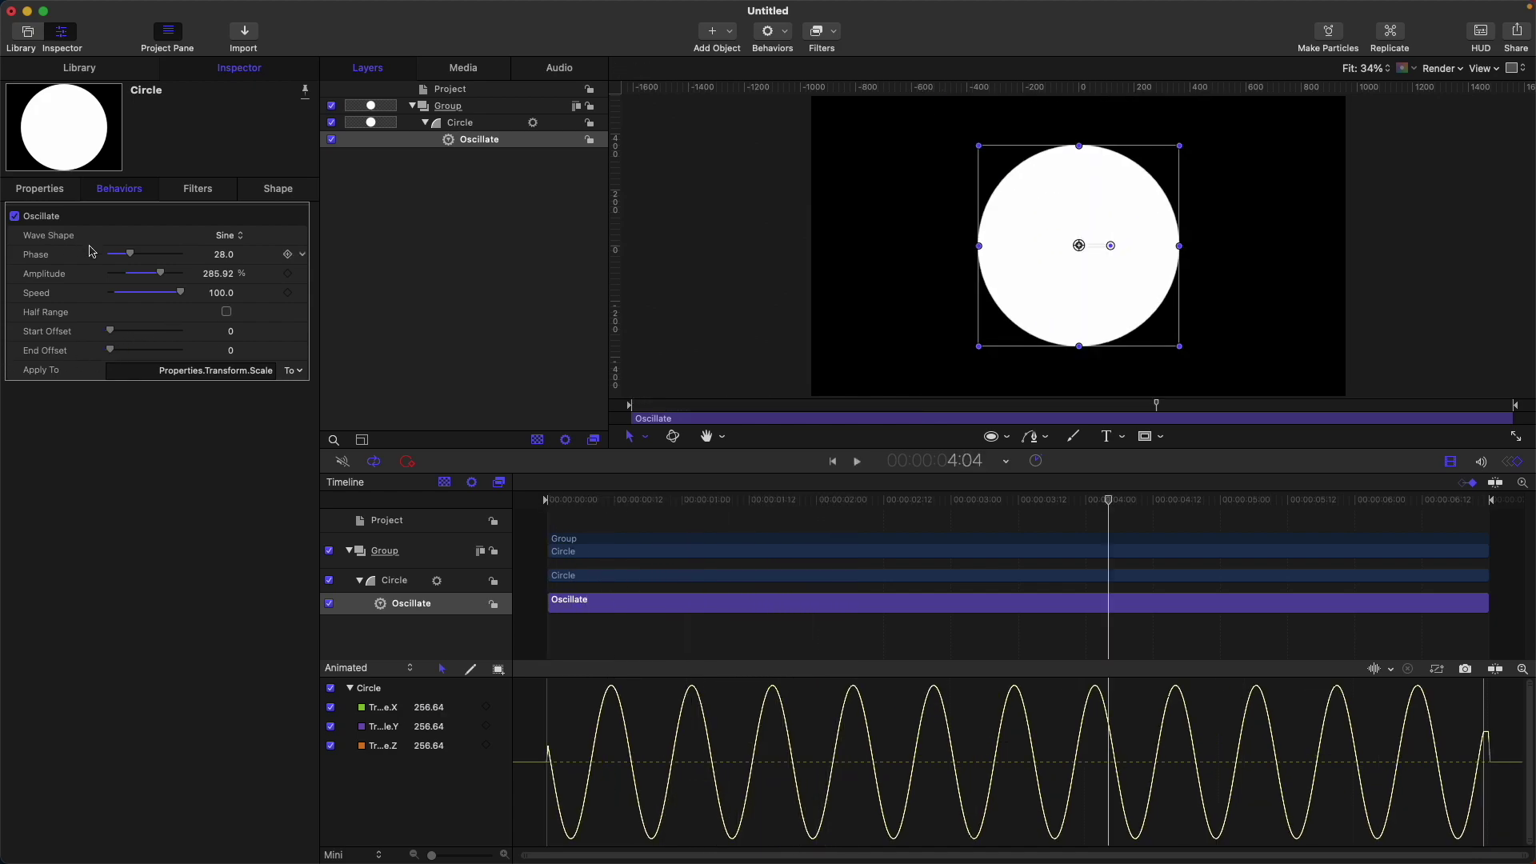
- Switch the Oscillate wave shape to Square and play from the start to preview it
left_click(235, 240)
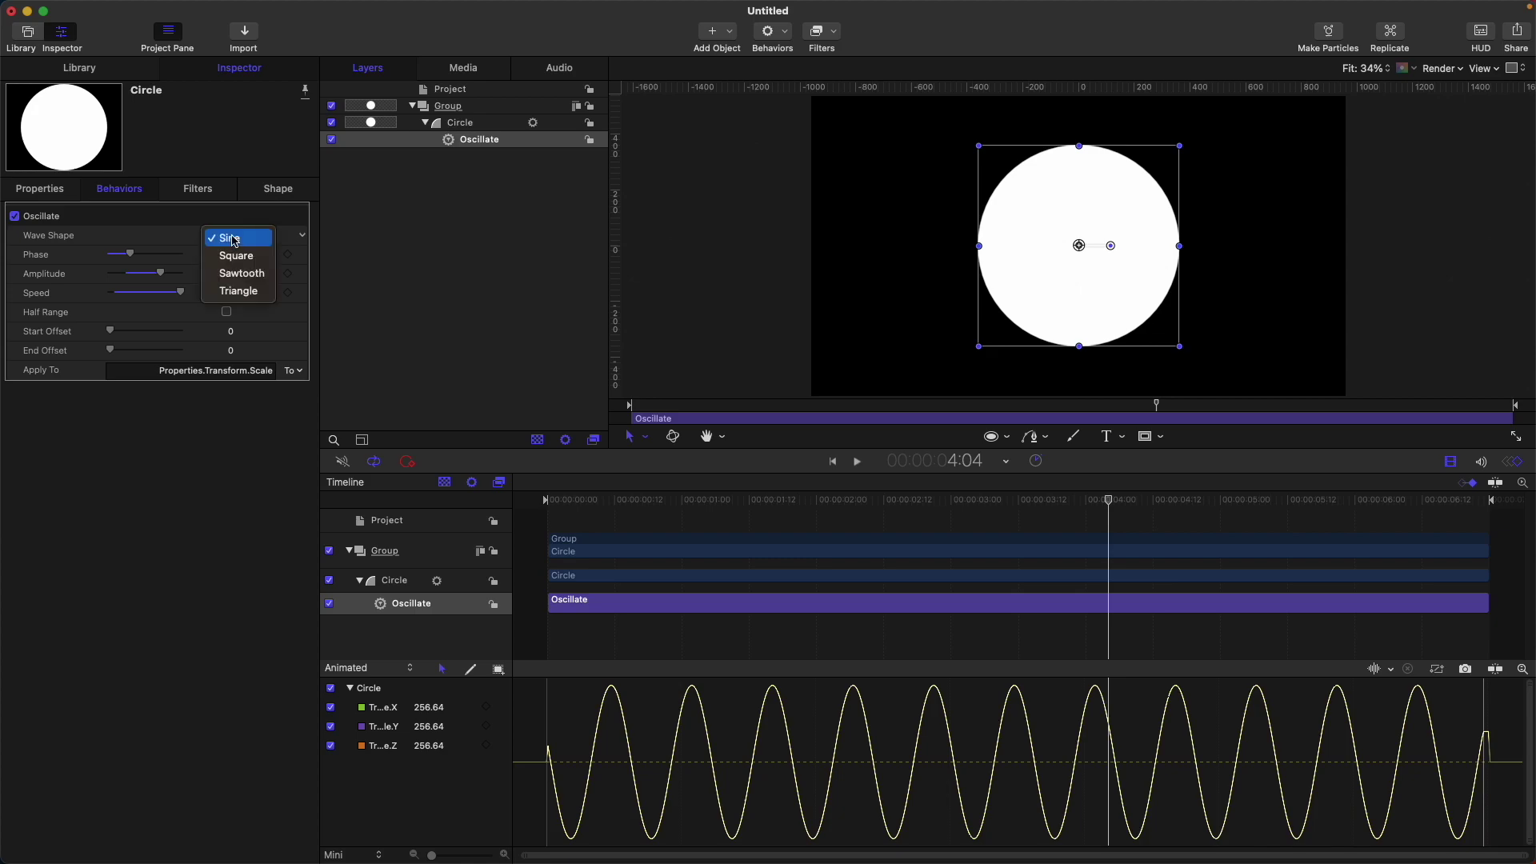
left_click(237, 255)
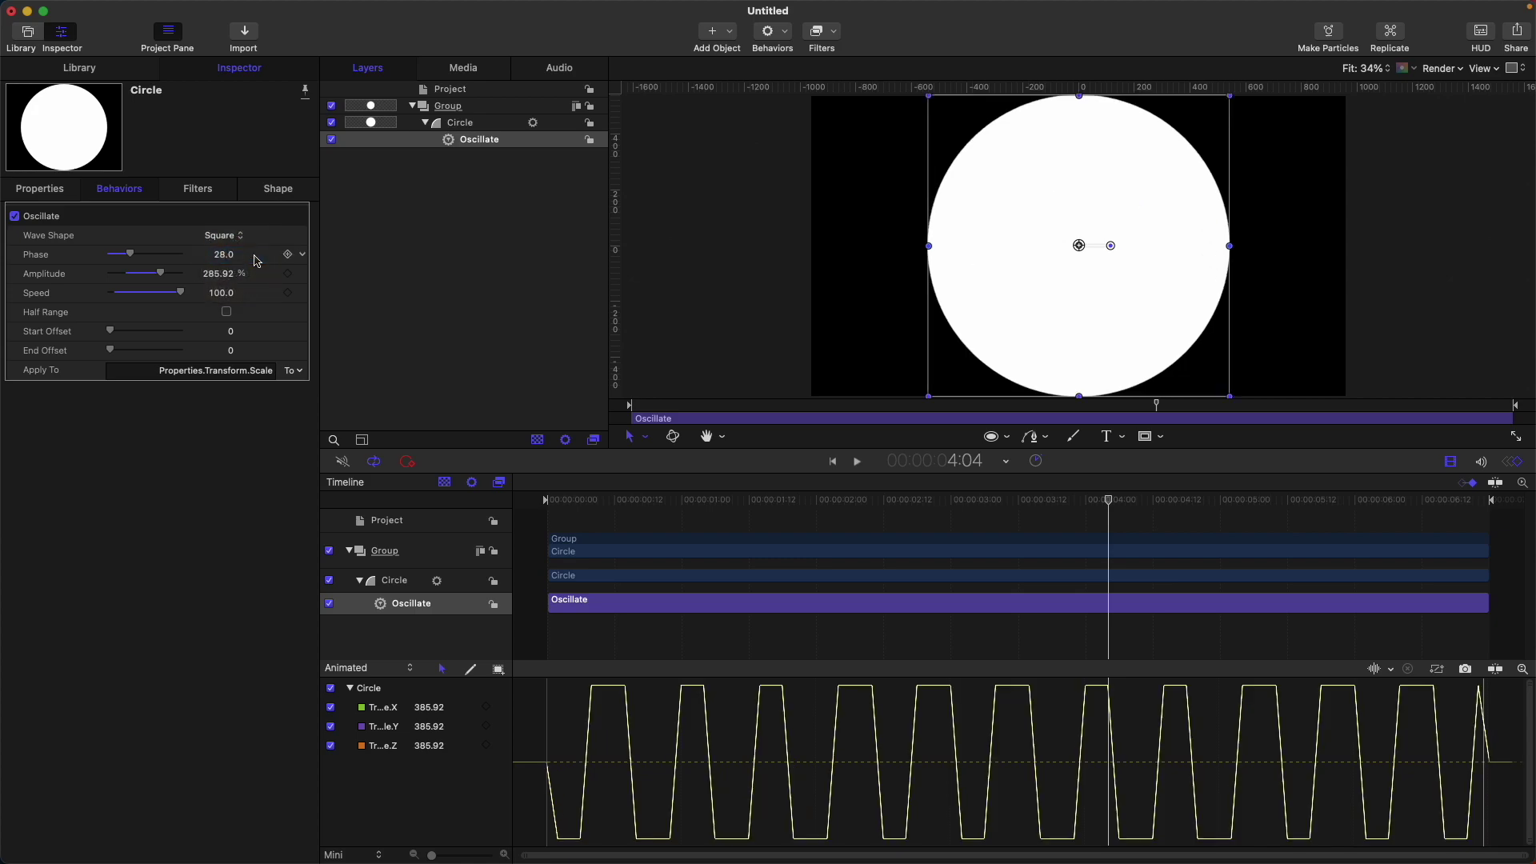
key("Home")
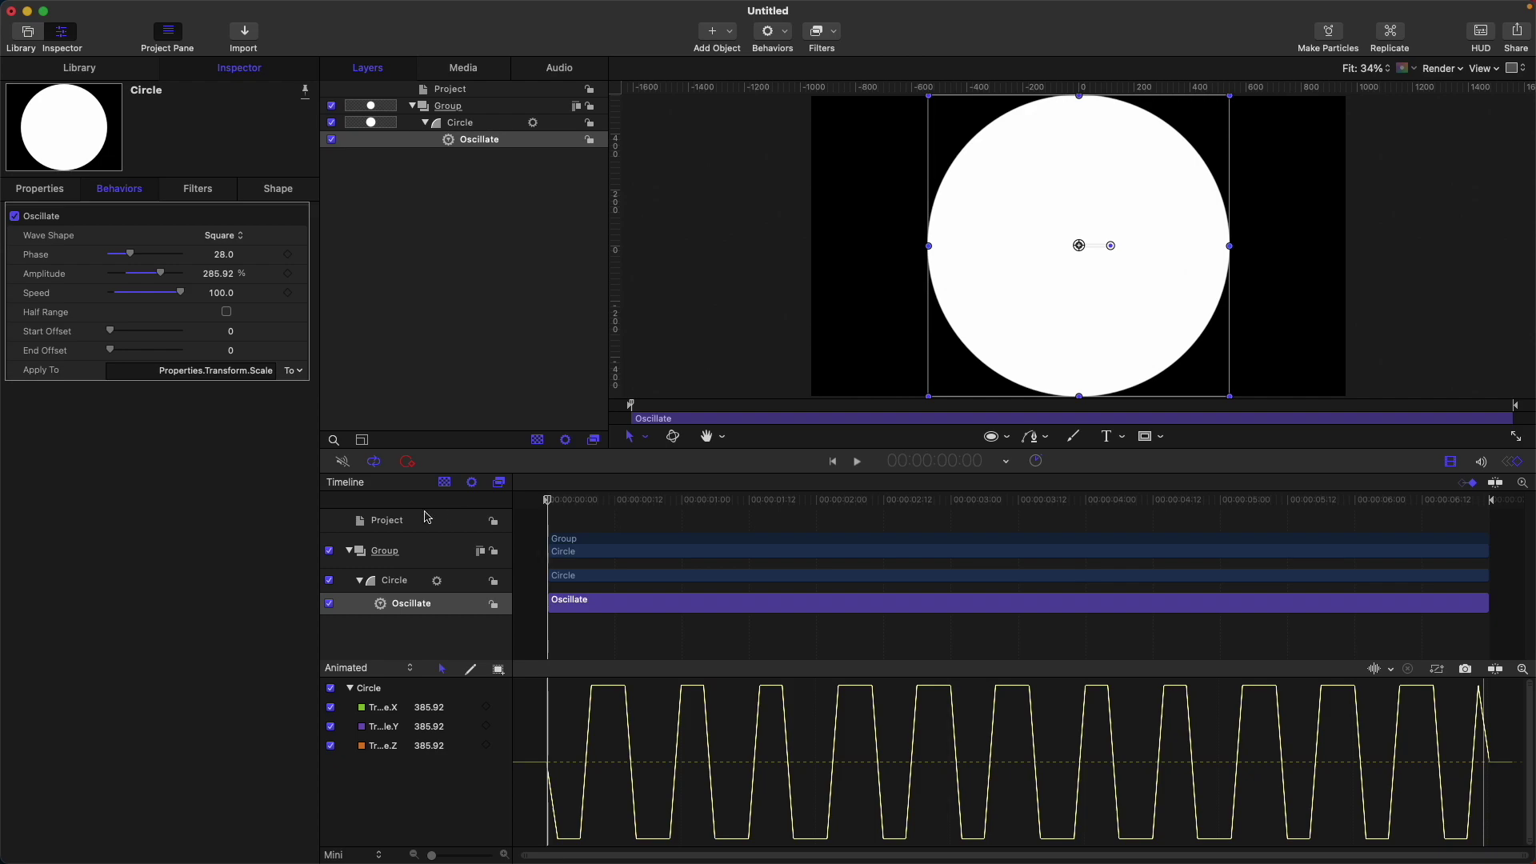
key("space")
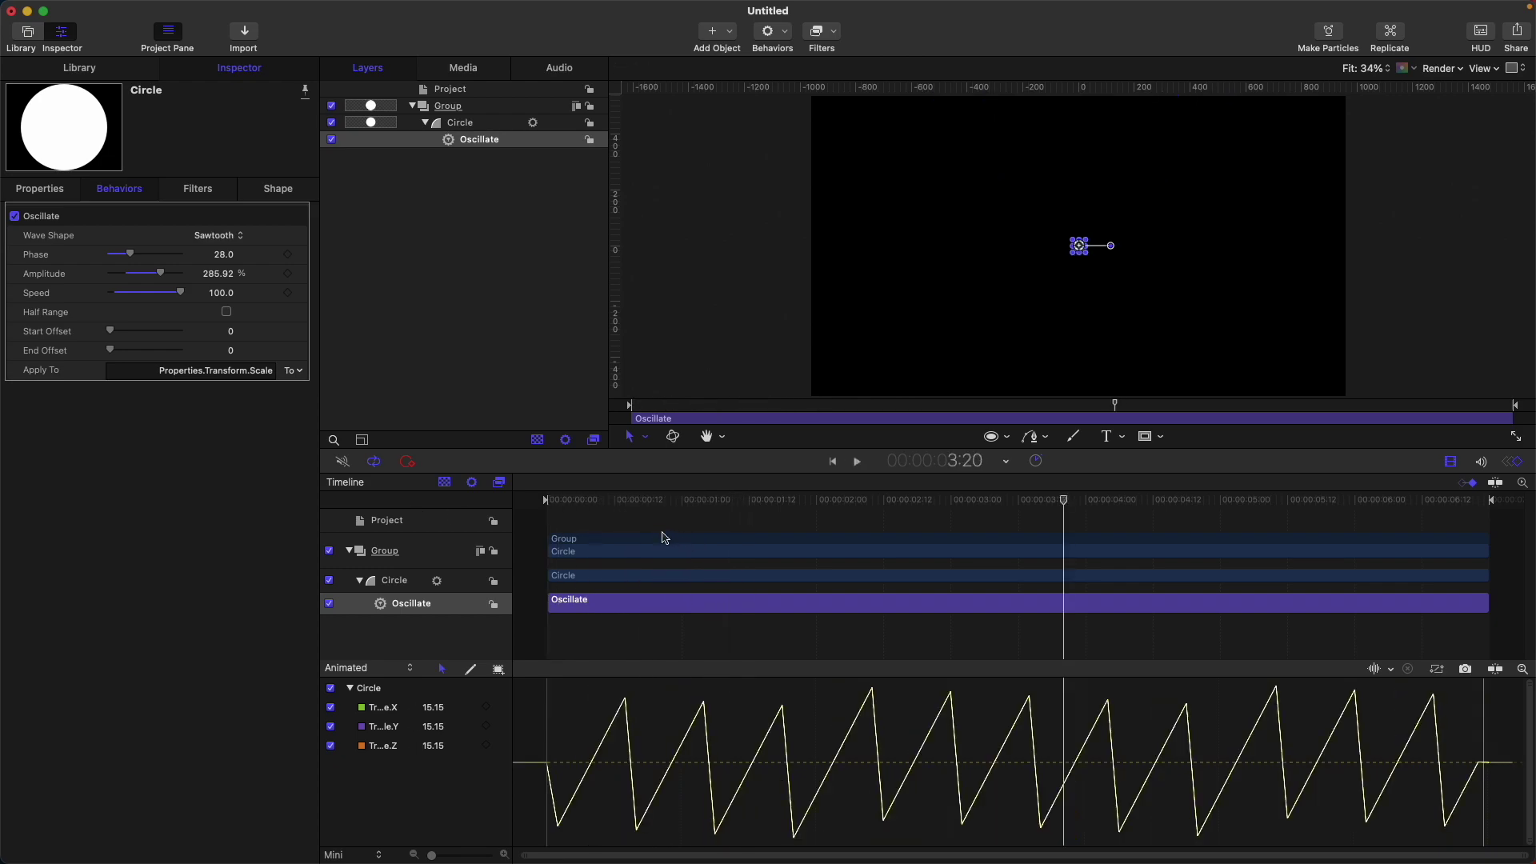
left_click_drag(684, 510, 547, 504)
key("space")
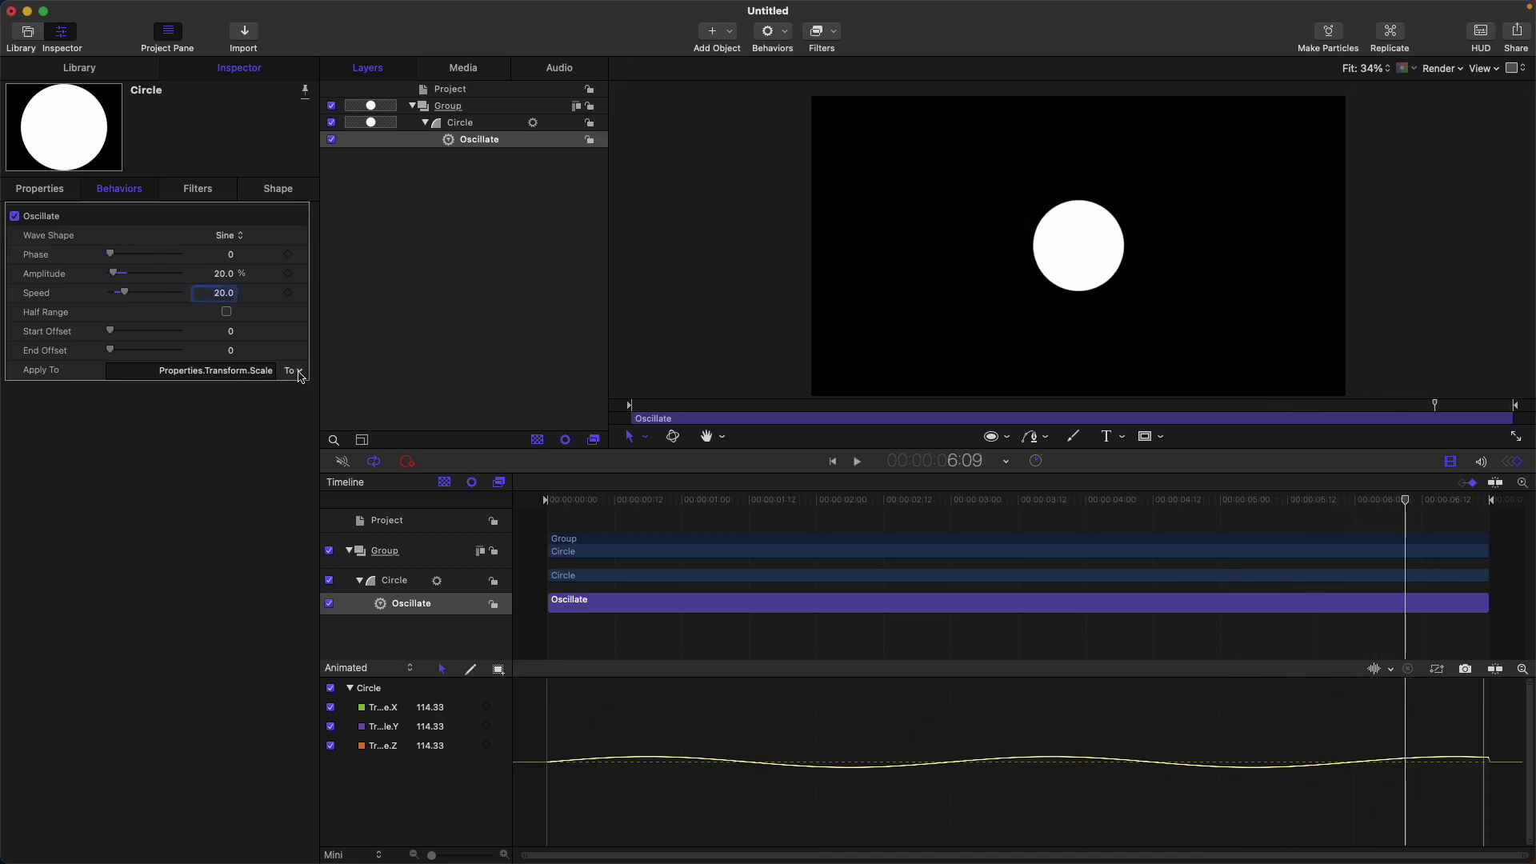
- Retarget the Oscillate behavior to drive the circle's Position X
left_click(301, 376)
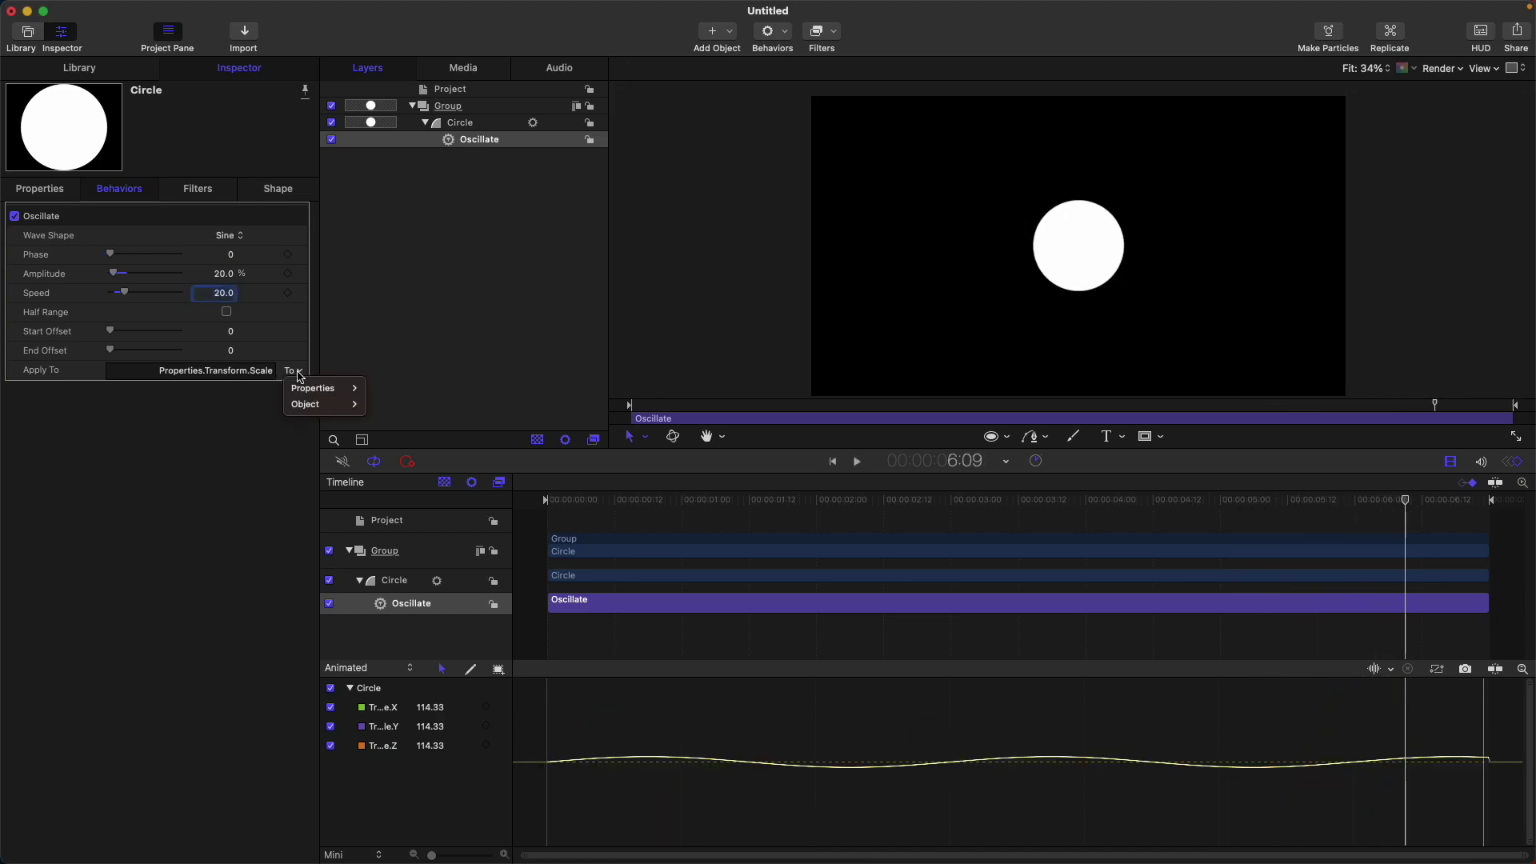
left_click(395, 333)
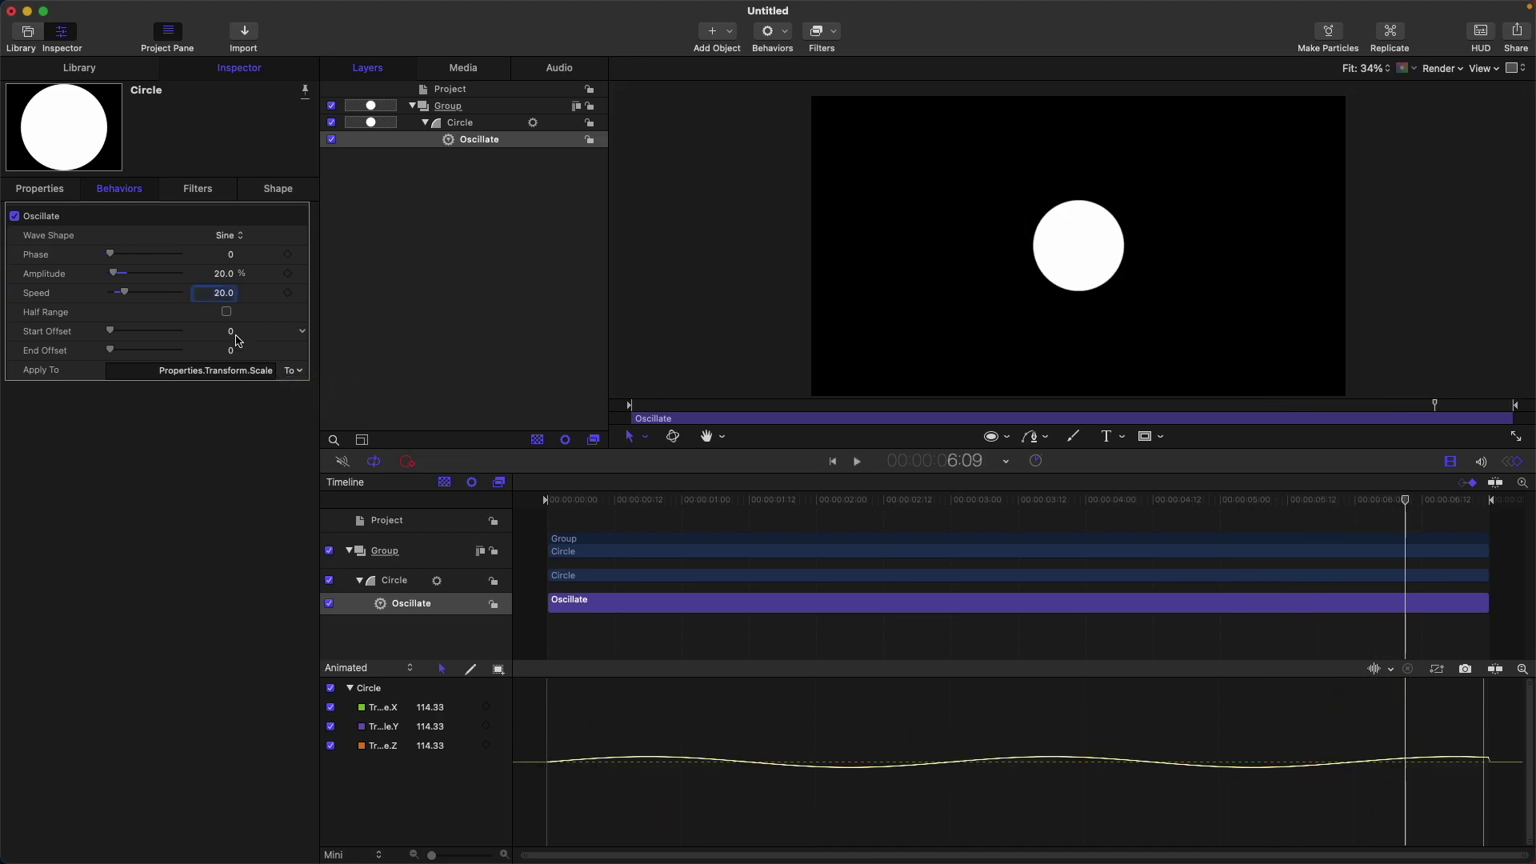
left_click(301, 377)
mouse_move(320, 388)
mouse_move(408, 388)
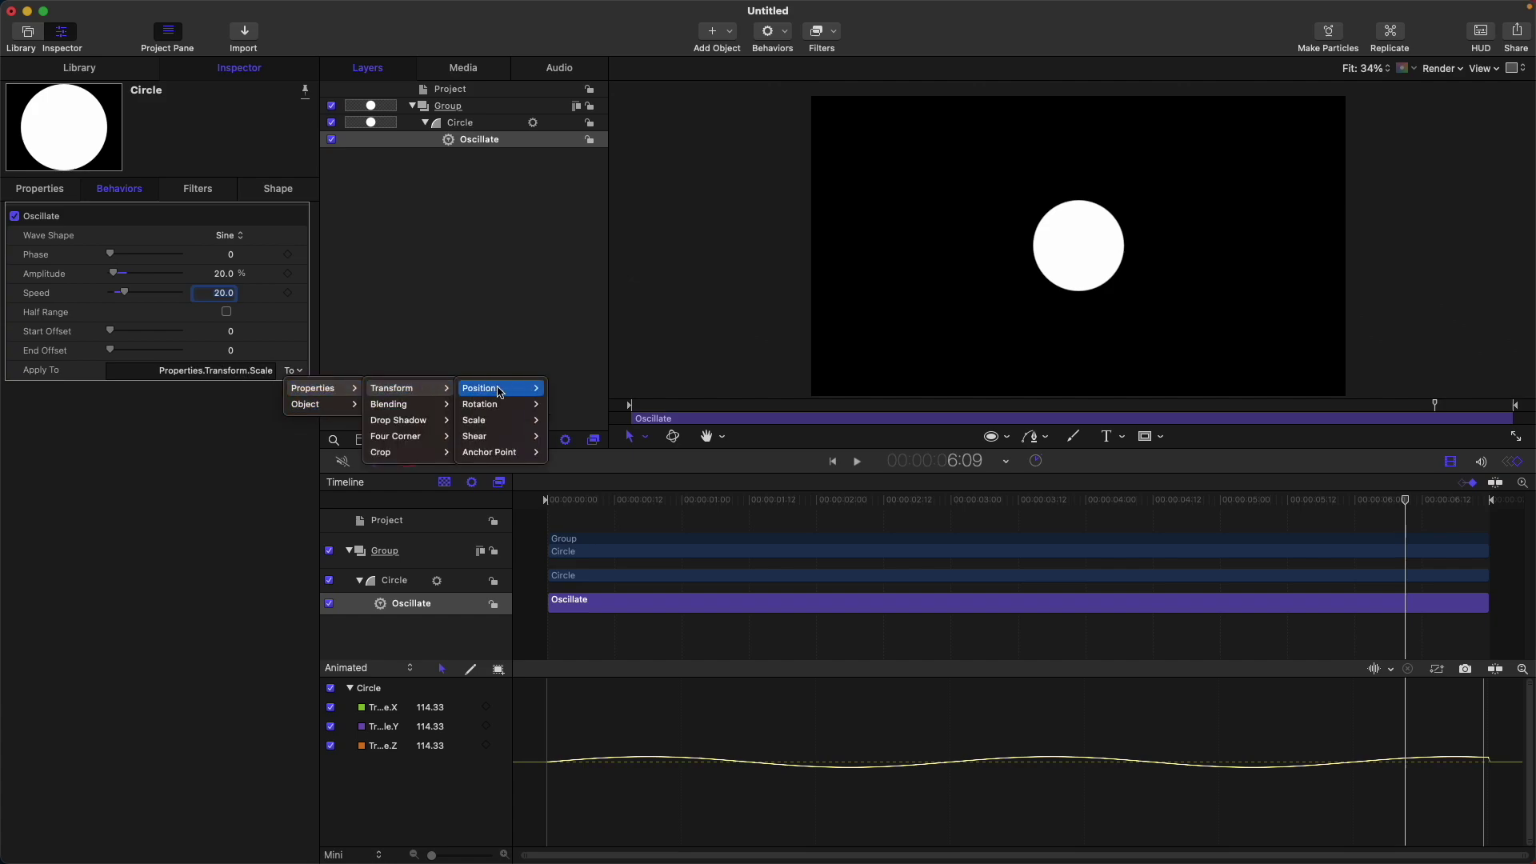
mouse_move(500, 391)
left_click(572, 436)
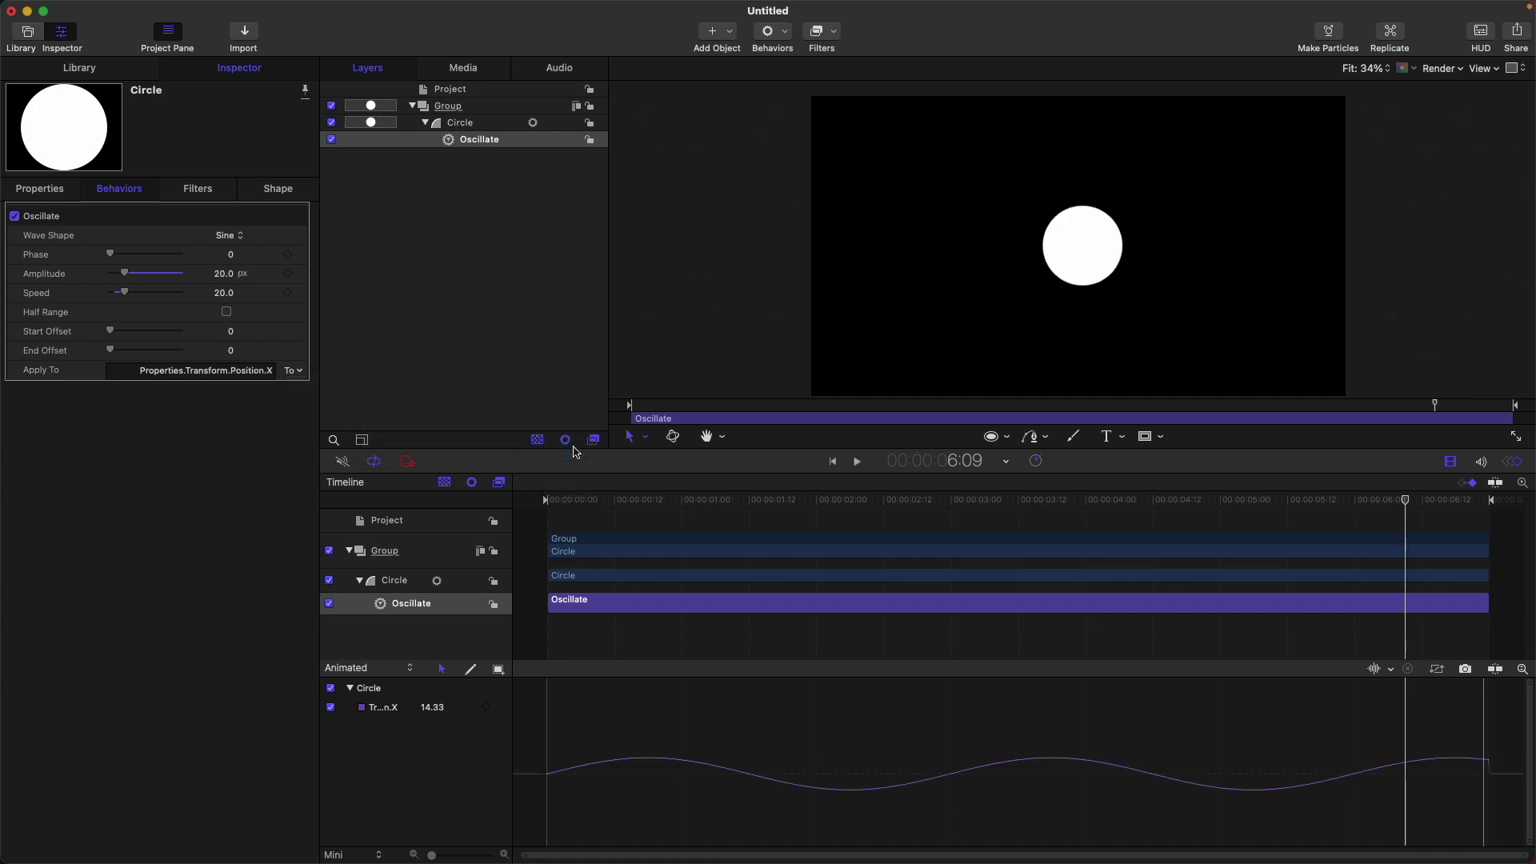
- Preview the sideways motion, then raise the Amplitude to 78 px and replay
left_click(928, 504)
key("space")
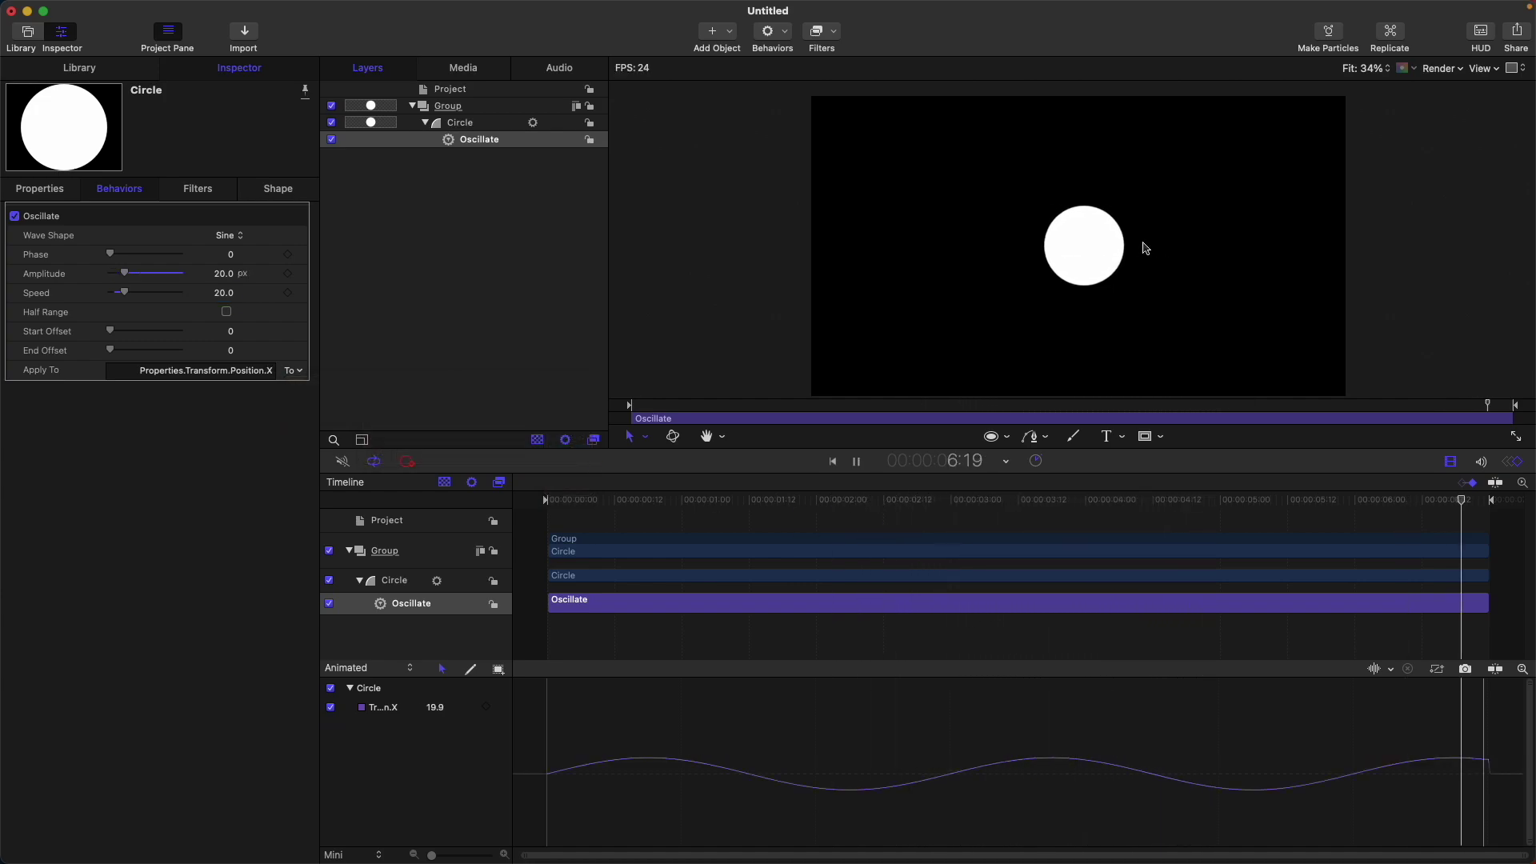
key("space")
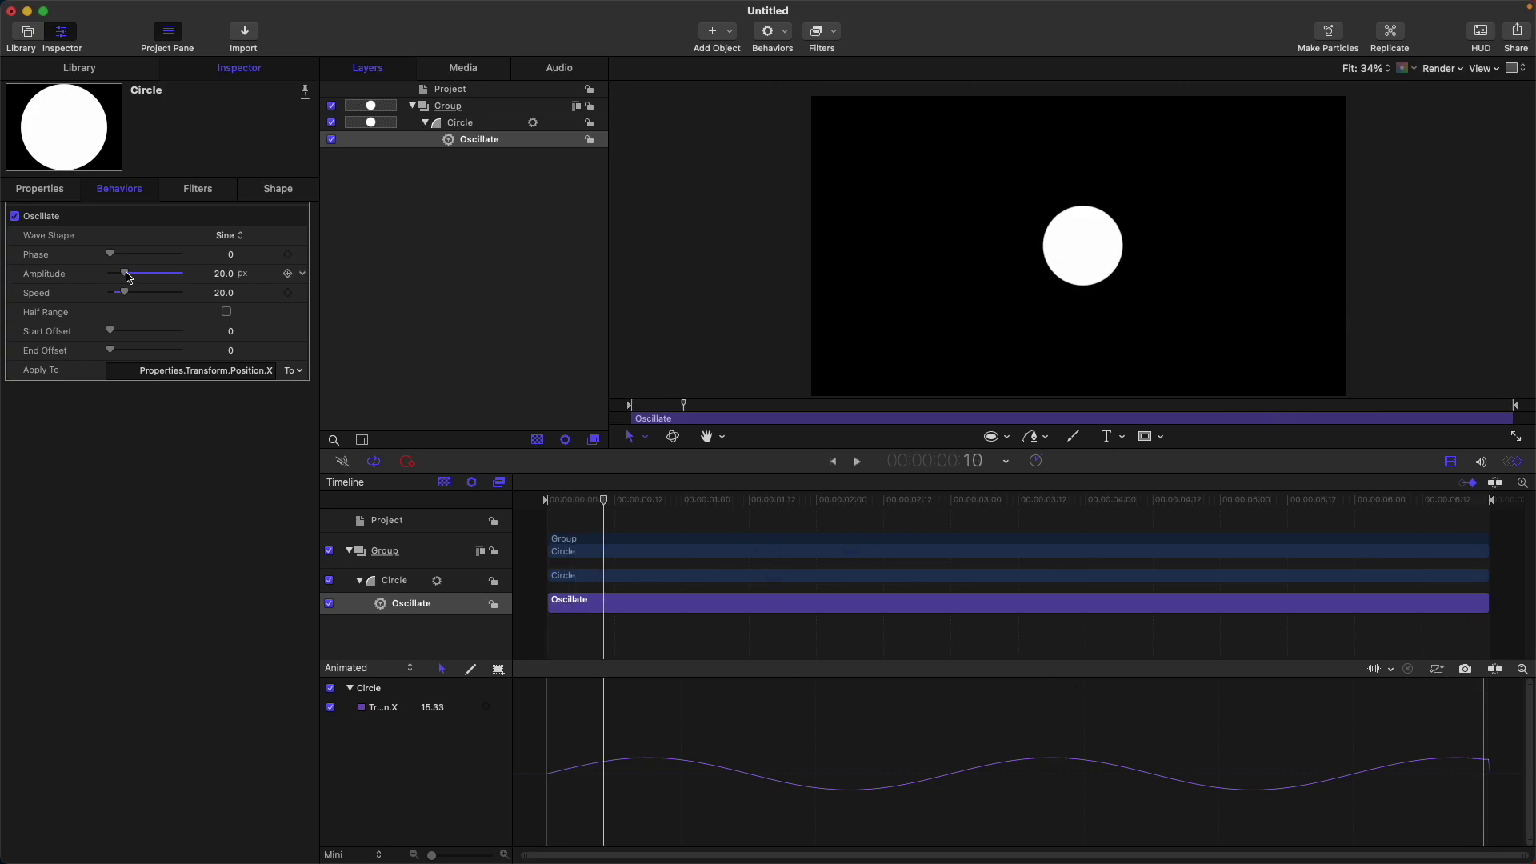
left_click_drag(129, 276, 165, 274)
key("space")
key("space")
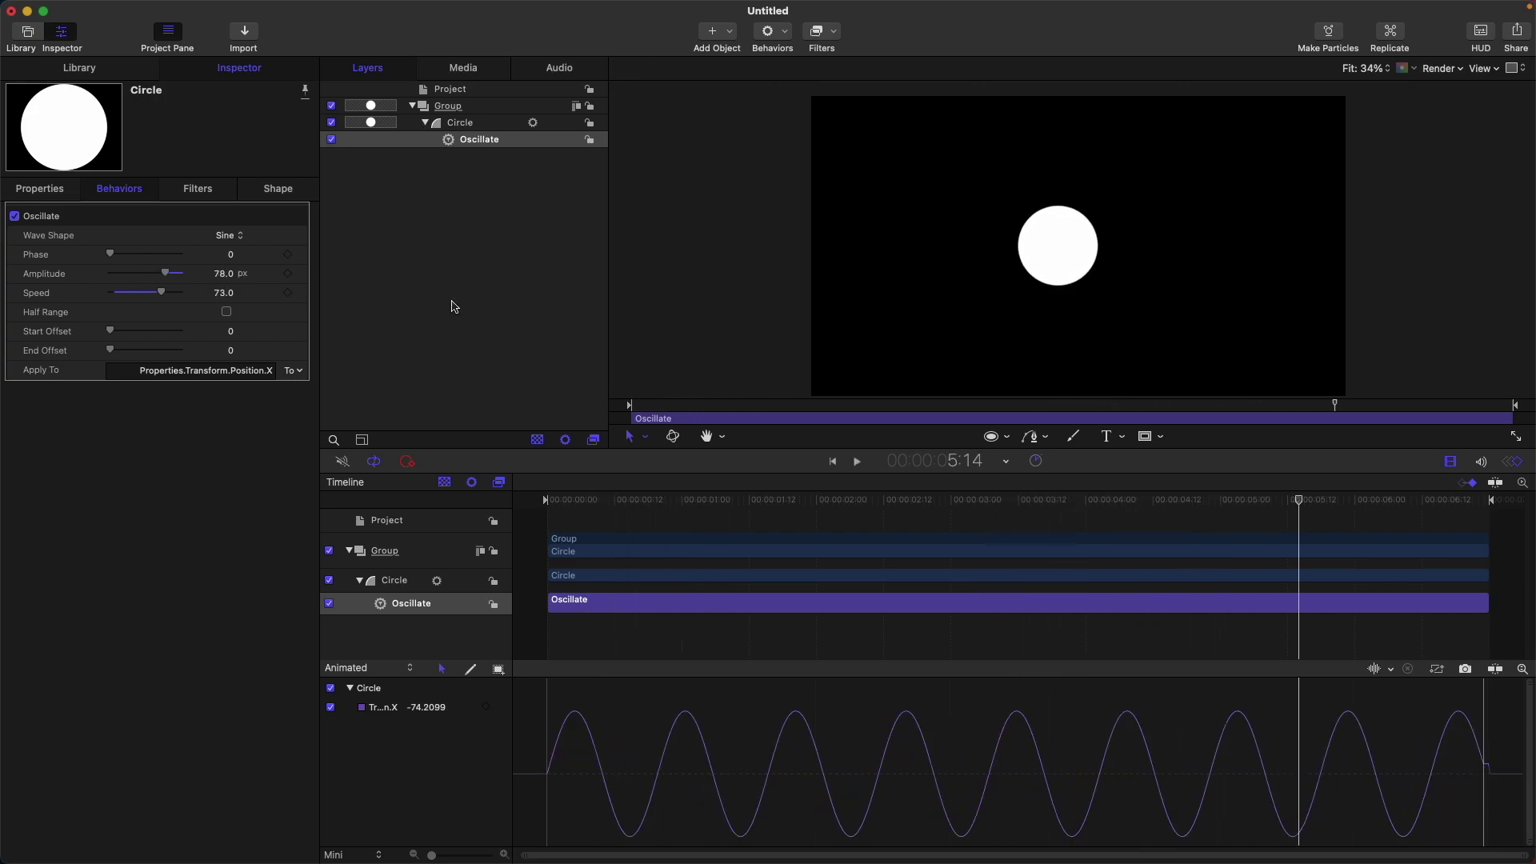